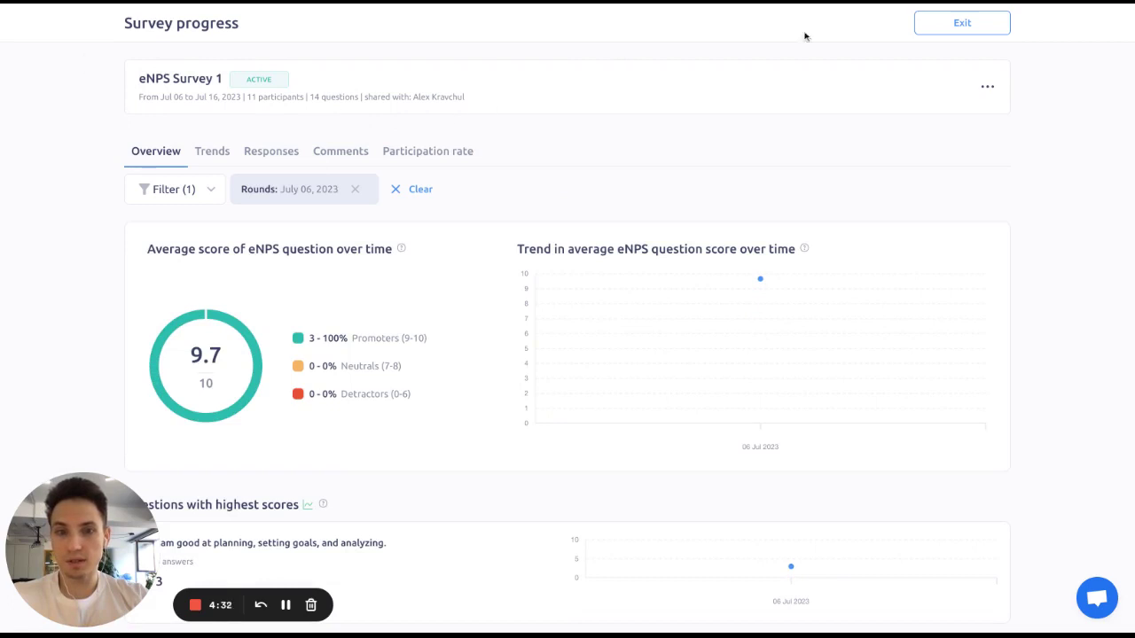
pyautogui.click(987, 88)
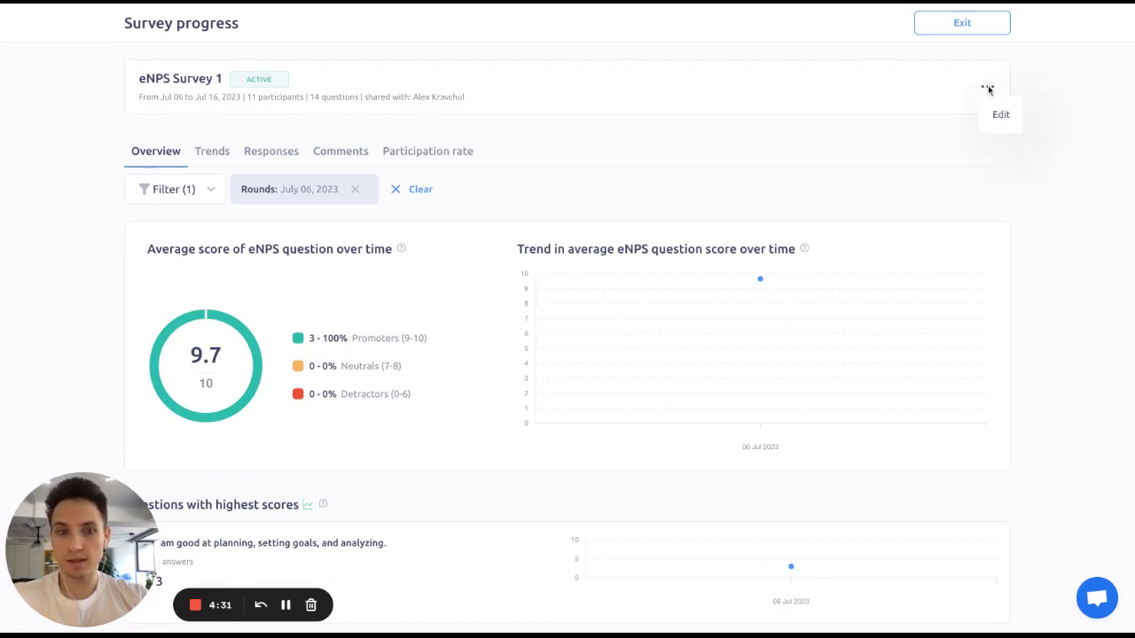
pyautogui.click(852, 145)
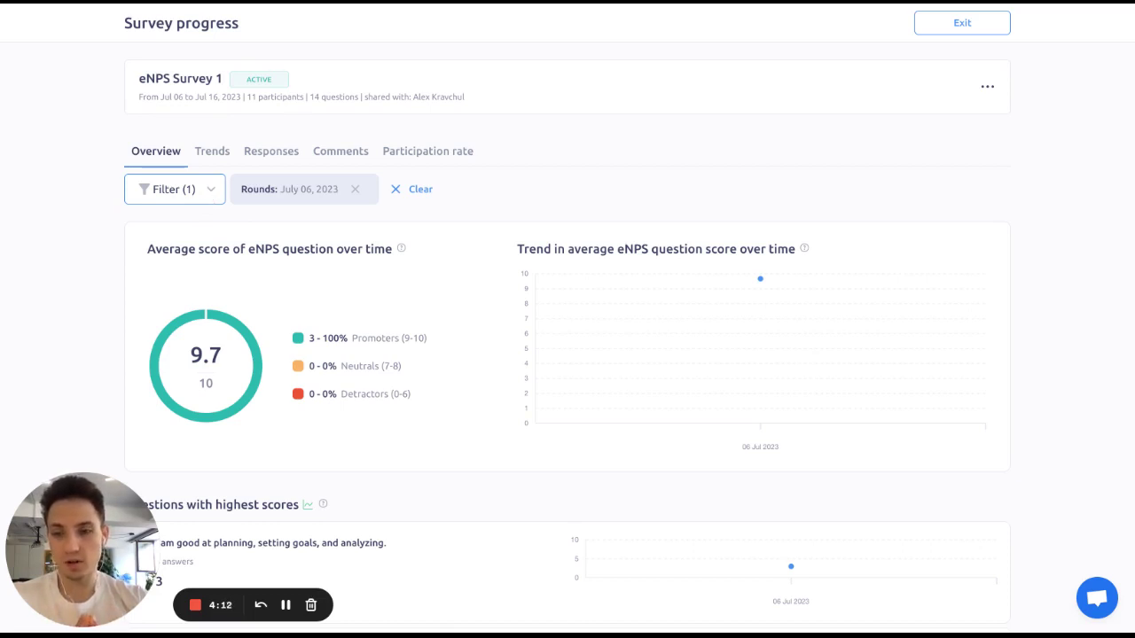
# Step: Browse the overview filter categories and filter the survey results by the Marketing team
pyautogui.click(178, 190)
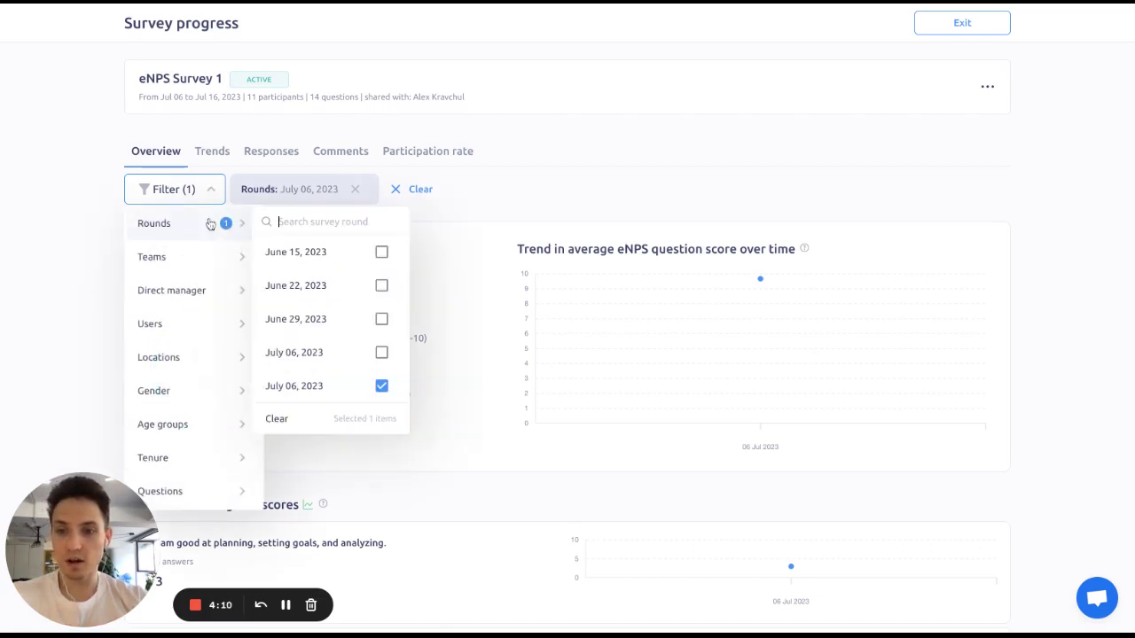
pyautogui.moveTo(202, 255)
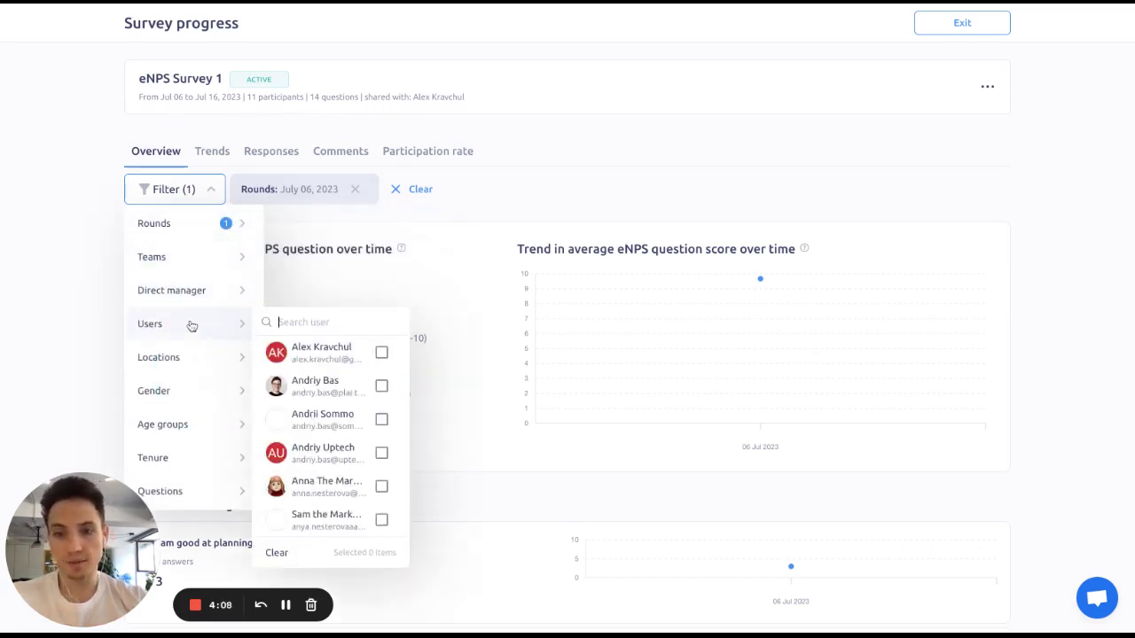
pyautogui.moveTo(184, 362)
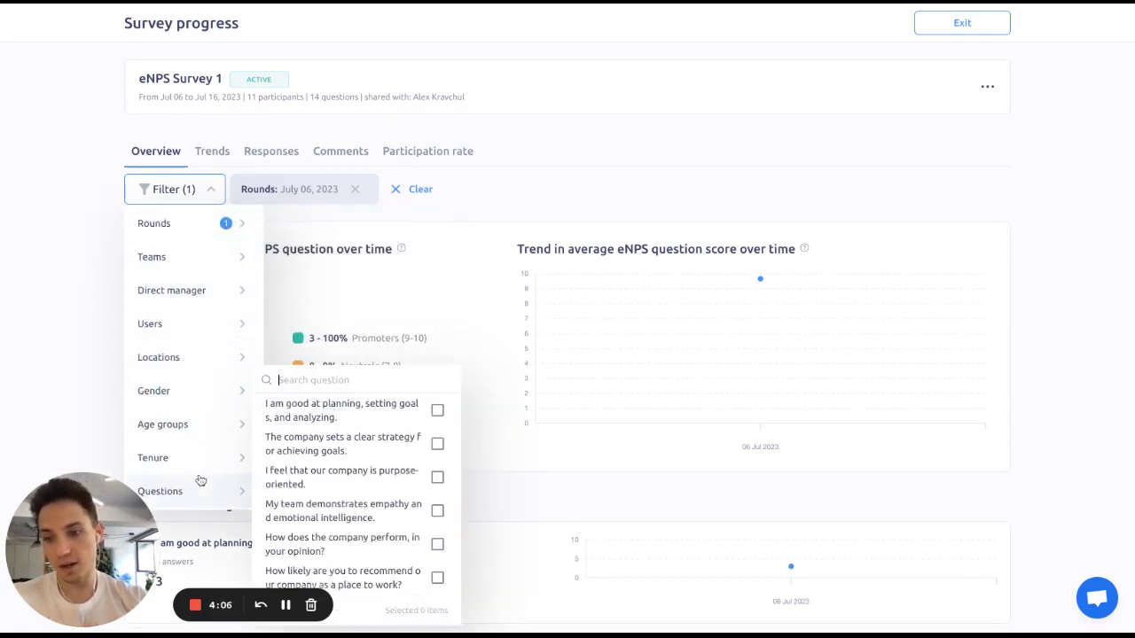
pyautogui.moveTo(223, 405)
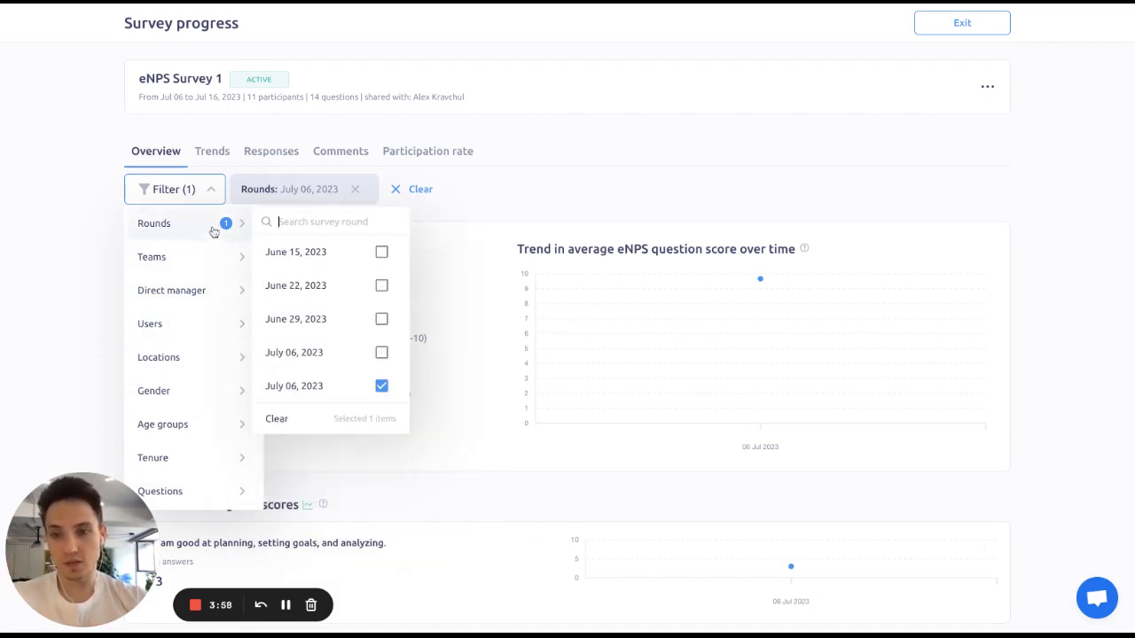
pyautogui.click(327, 326)
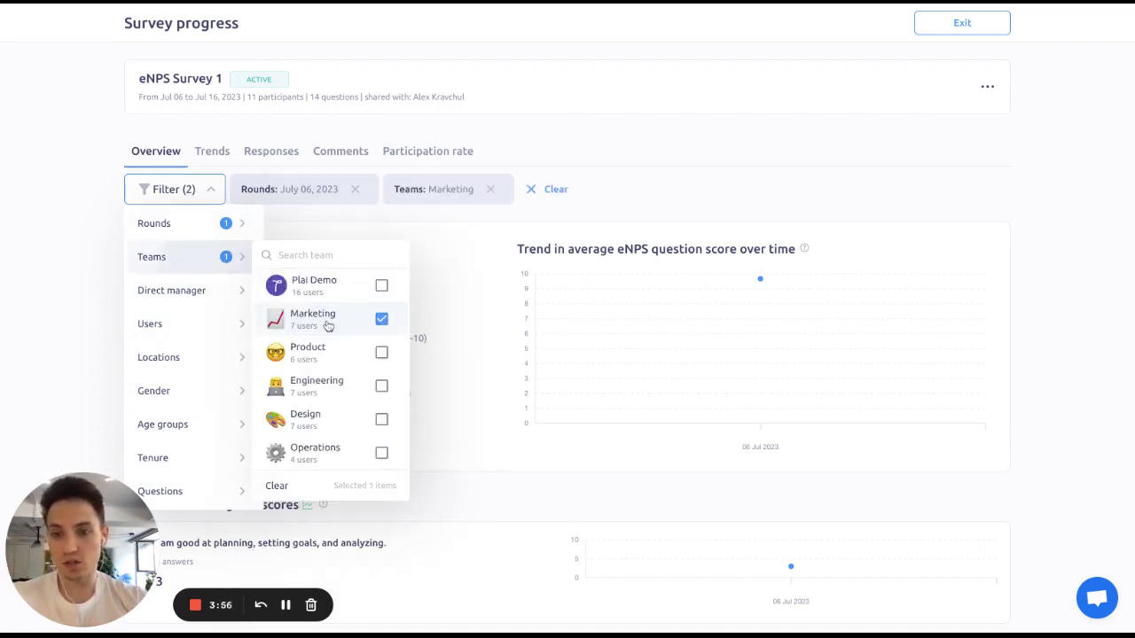
pyautogui.click(461, 242)
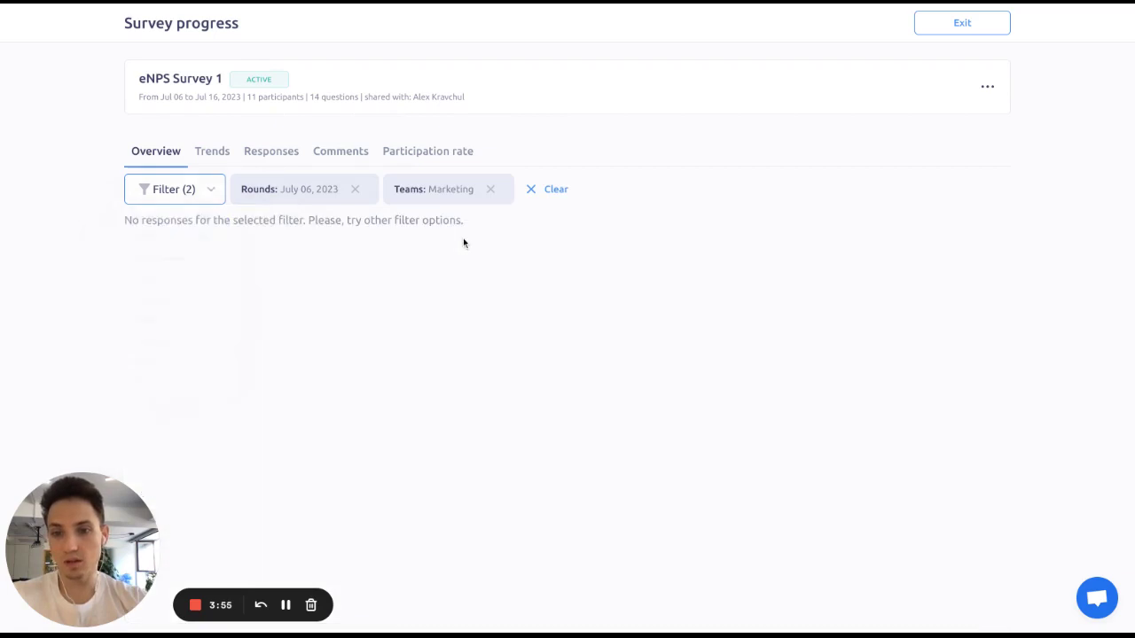
# Step: Remove the Marketing team from the overview filter
pyautogui.click(210, 191)
pyautogui.moveTo(215, 269)
pyautogui.click(352, 317)
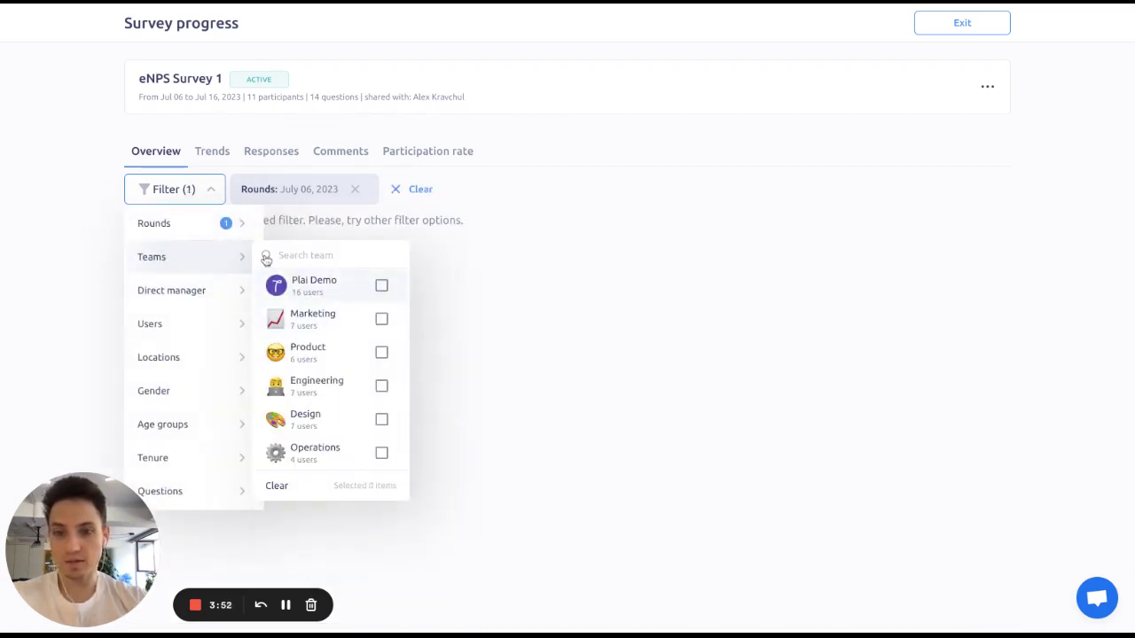
# Step: Add the June 15, June 22, June 29 and remaining July 06, 2023 rounds to the overview filter
pyautogui.moveTo(175, 223)
pyautogui.click(315, 251)
pyautogui.click(314, 285)
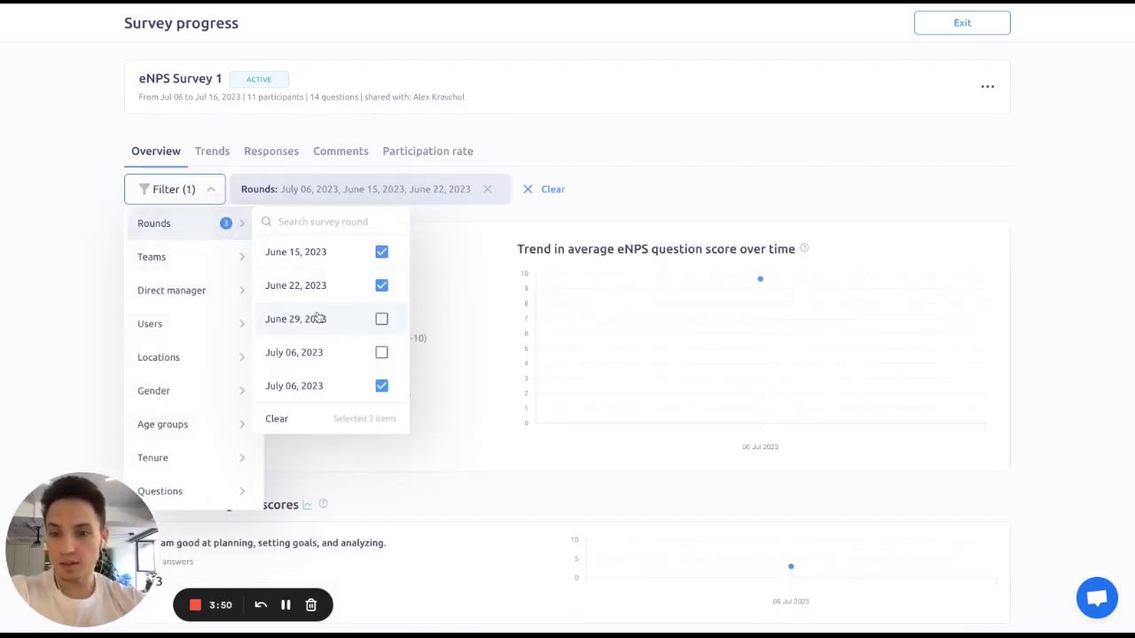
pyautogui.click(314, 319)
pyautogui.click(319, 353)
pyautogui.click(518, 226)
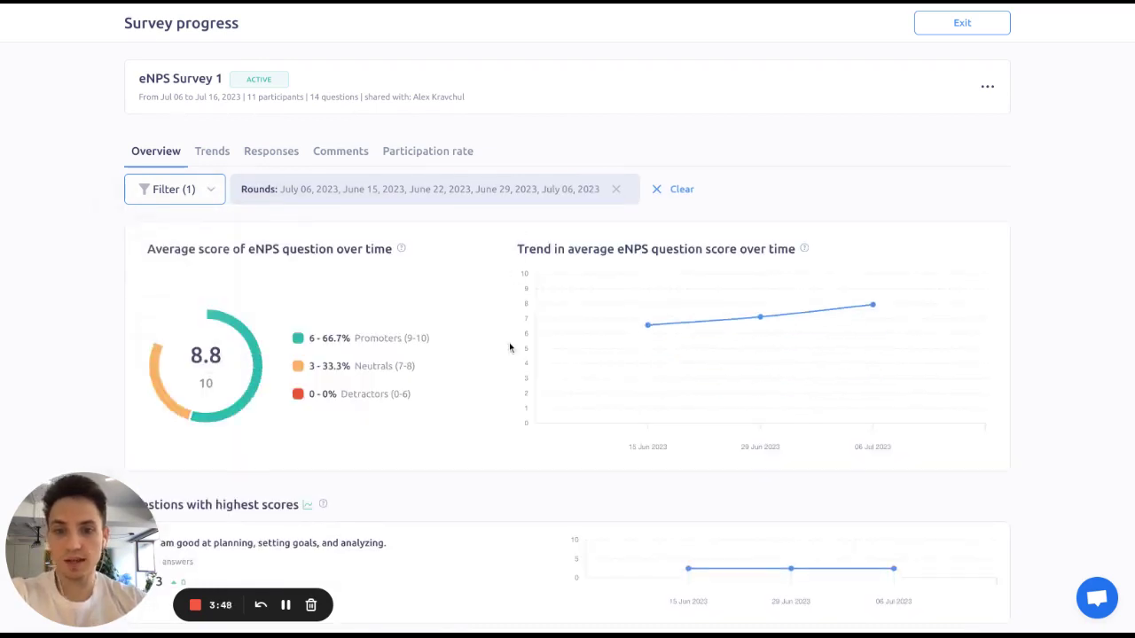
# Step: Examine the overview's eNPS score trend and the questions with the highest and lowest scores across the selected rounds
pyautogui.scroll(-2, 510, 347)
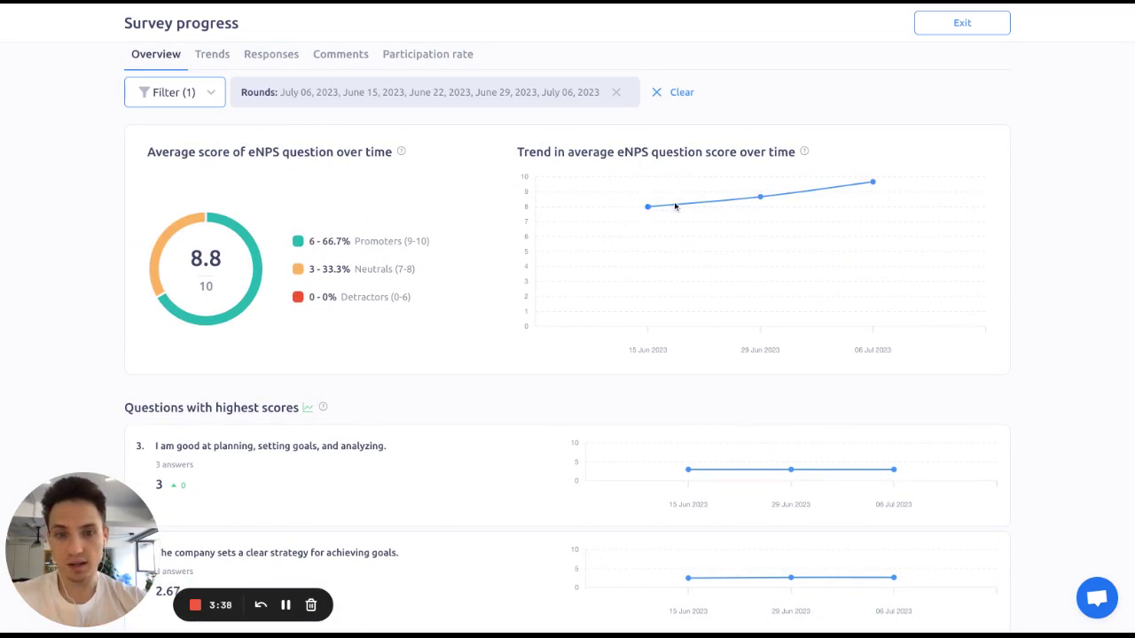
pyautogui.moveTo(872, 184)
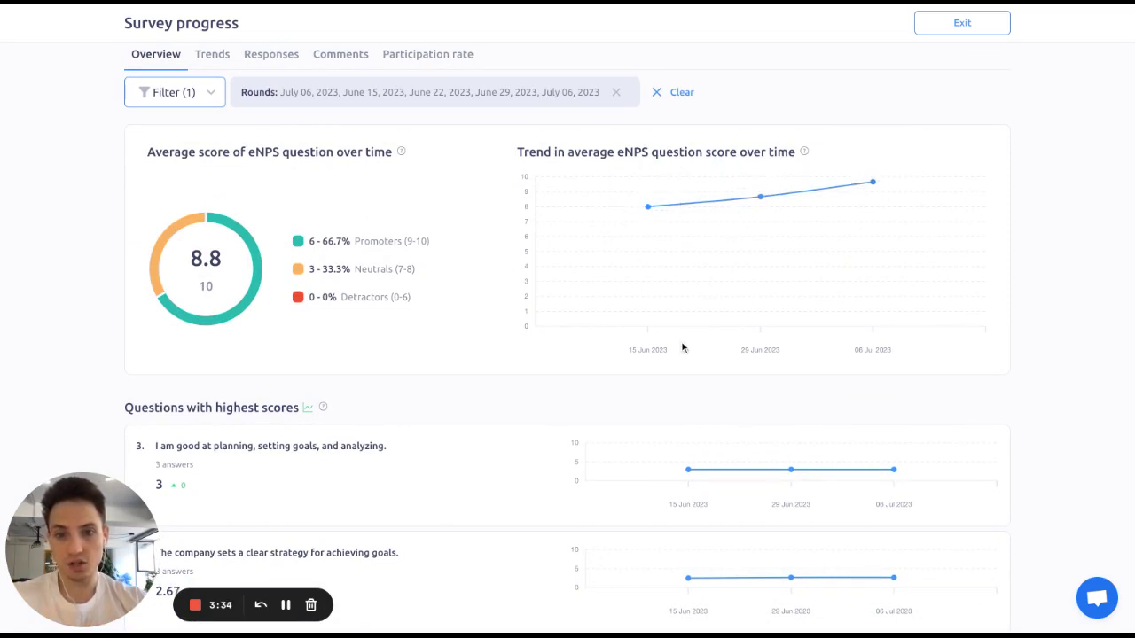
pyautogui.scroll(-5, 681, 347)
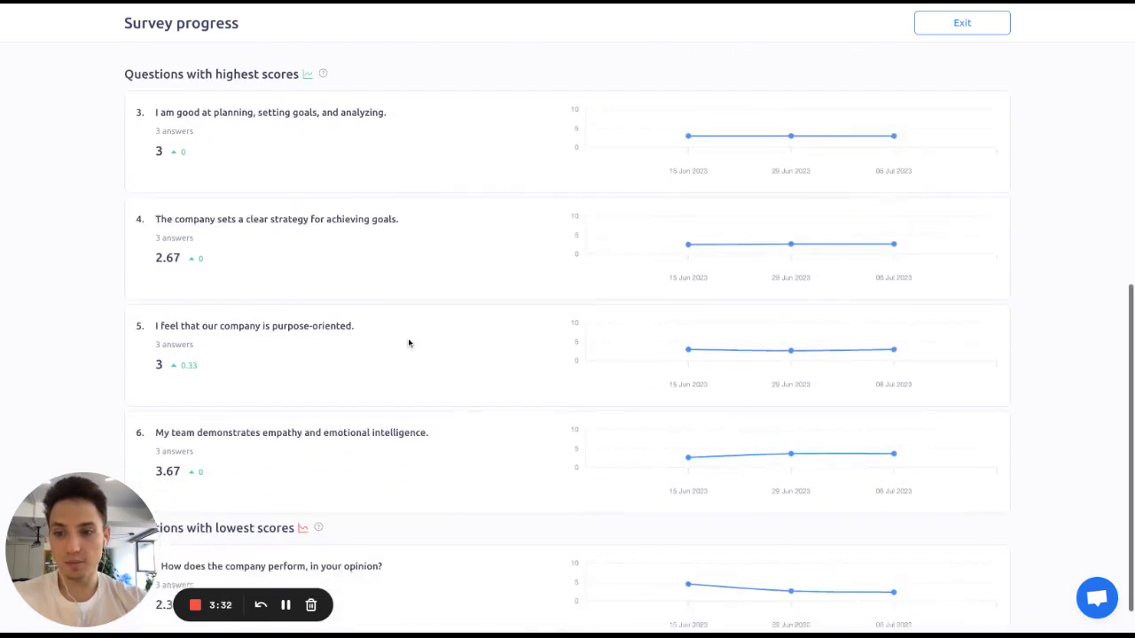
pyautogui.scroll(1, 408, 334)
pyautogui.scroll(-1, 392, 357)
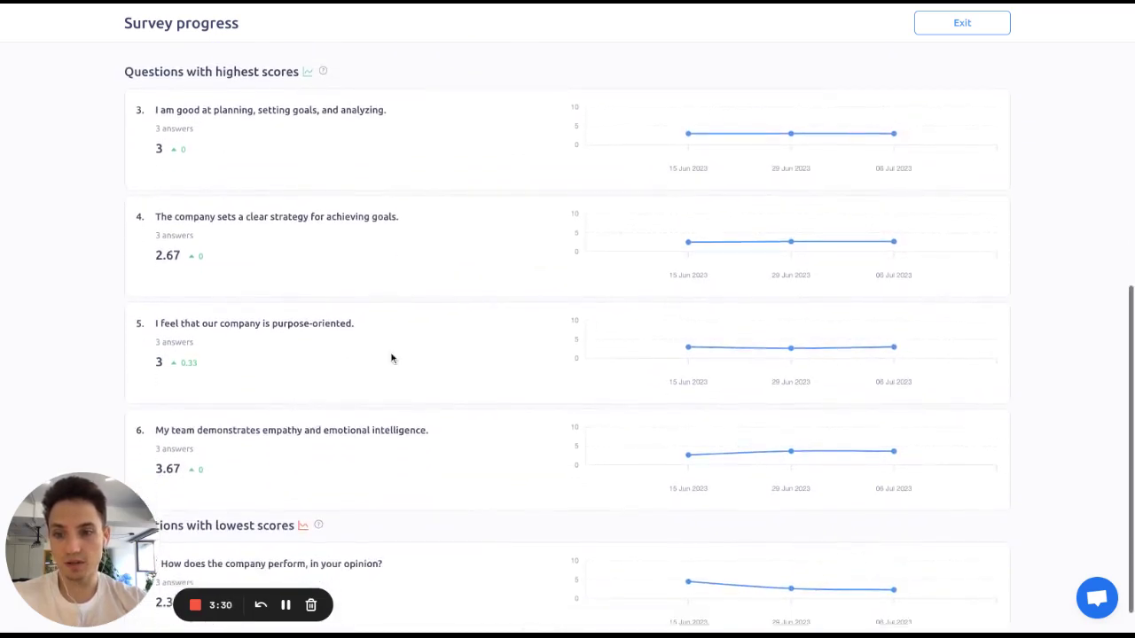
pyautogui.scroll(1, 312, 199)
pyautogui.scroll(-1, 312, 198)
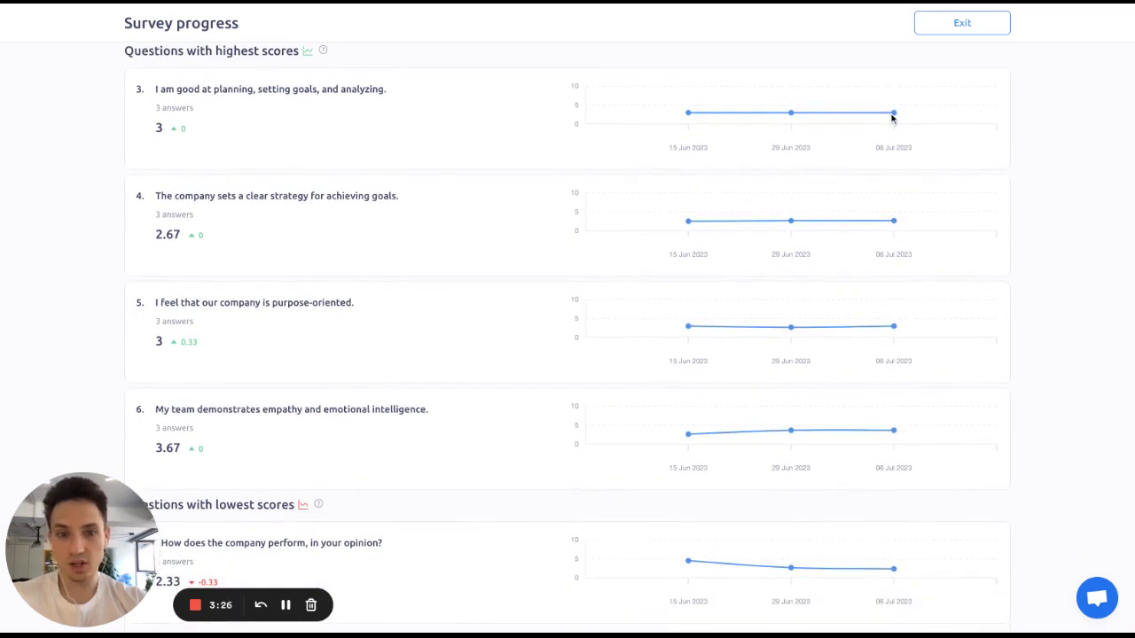
pyautogui.scroll(-1, 665, 504)
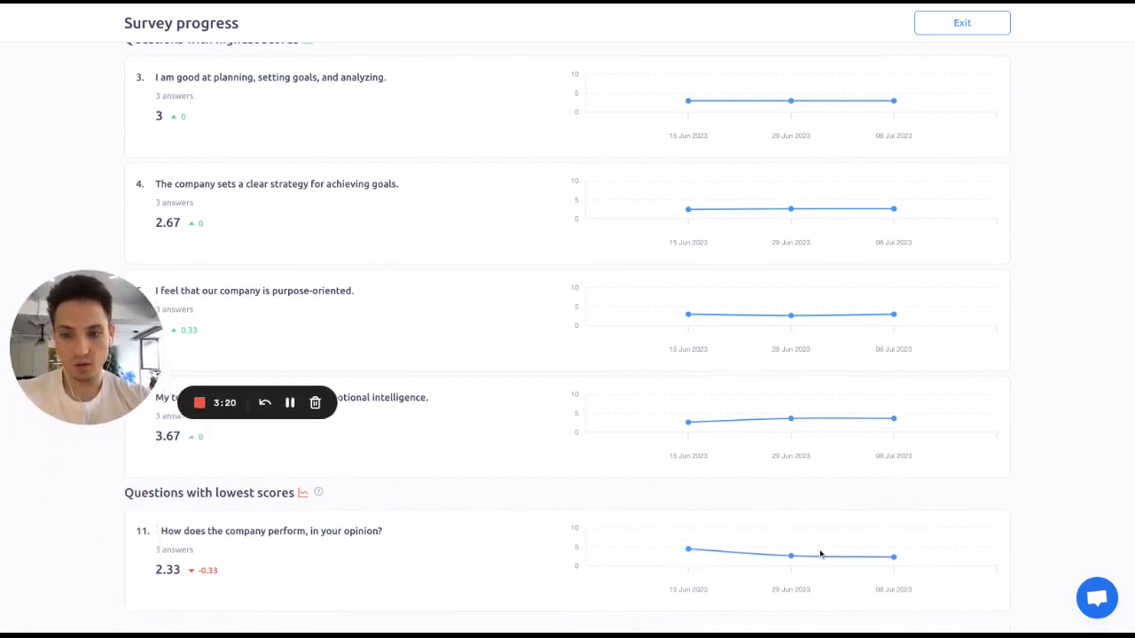
pyautogui.moveTo(897, 562)
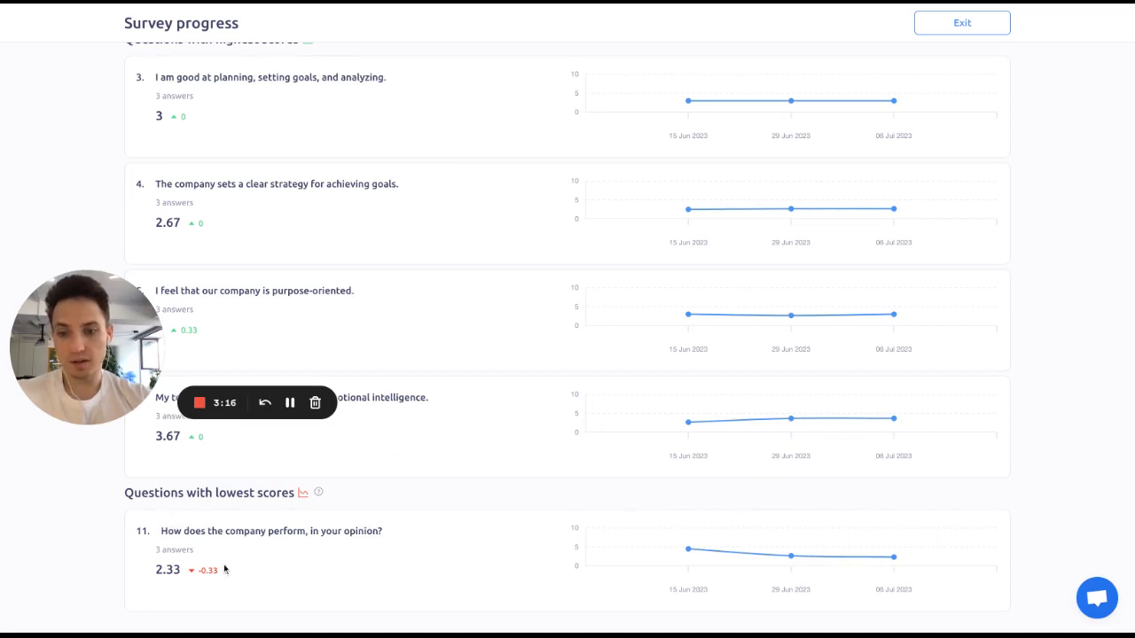
pyautogui.moveTo(200, 551); pyautogui.dragTo(128, 559)
pyautogui.scroll(5, 394, 408)
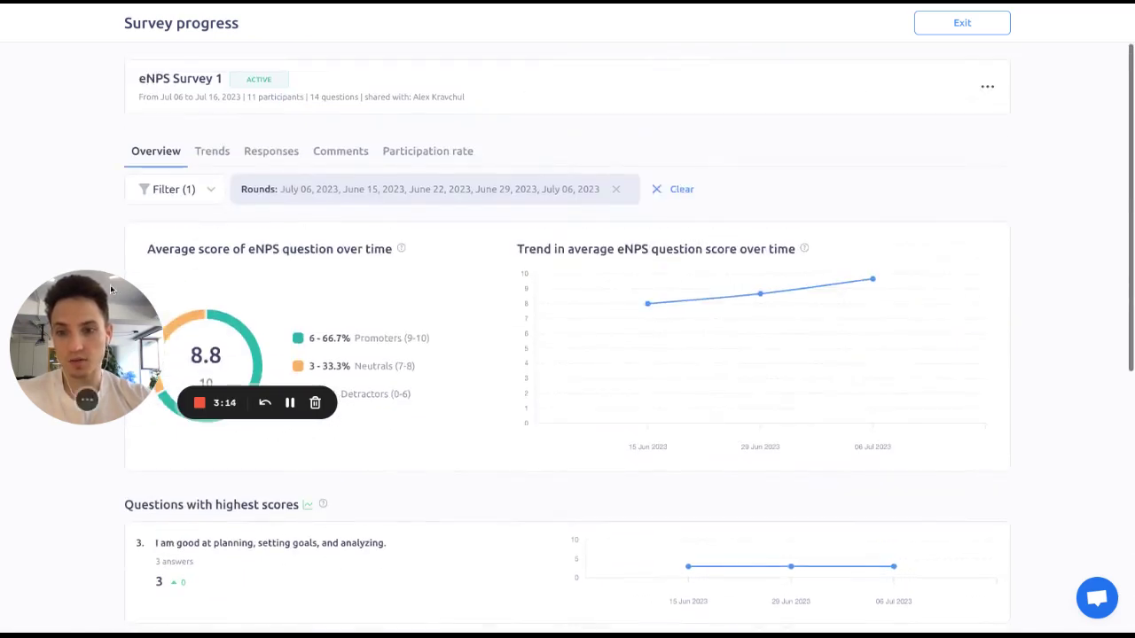
pyautogui.moveTo(98, 298); pyautogui.dragTo(98, 488)
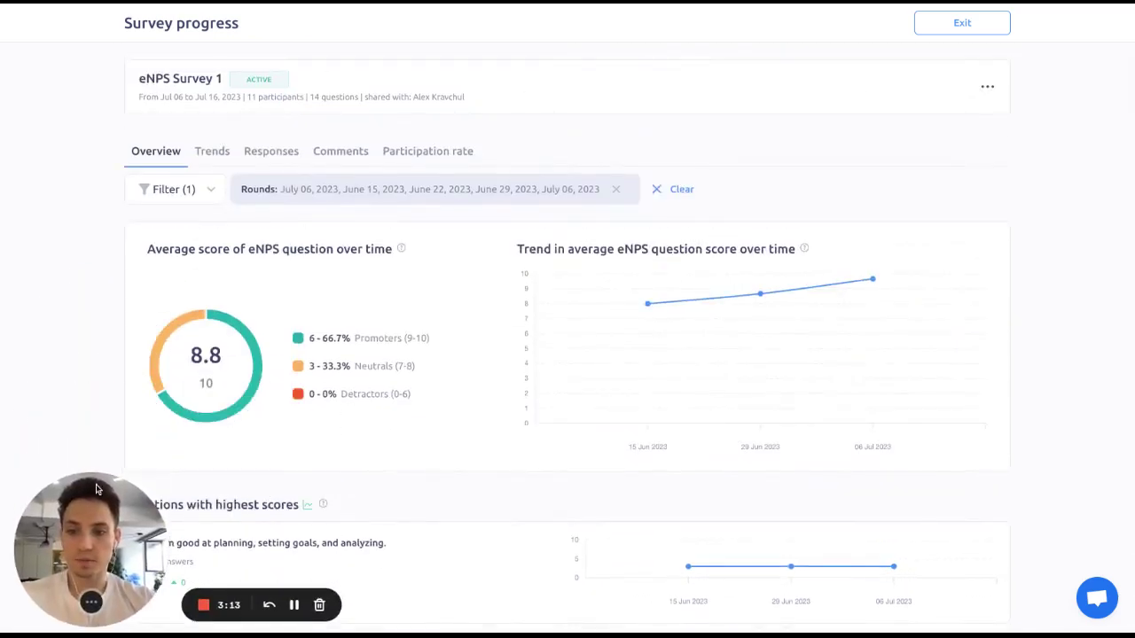
# Step: Show the survey's trends and add the June 22 and June 15, 2023 rounds to their filter
pyautogui.click(215, 152)
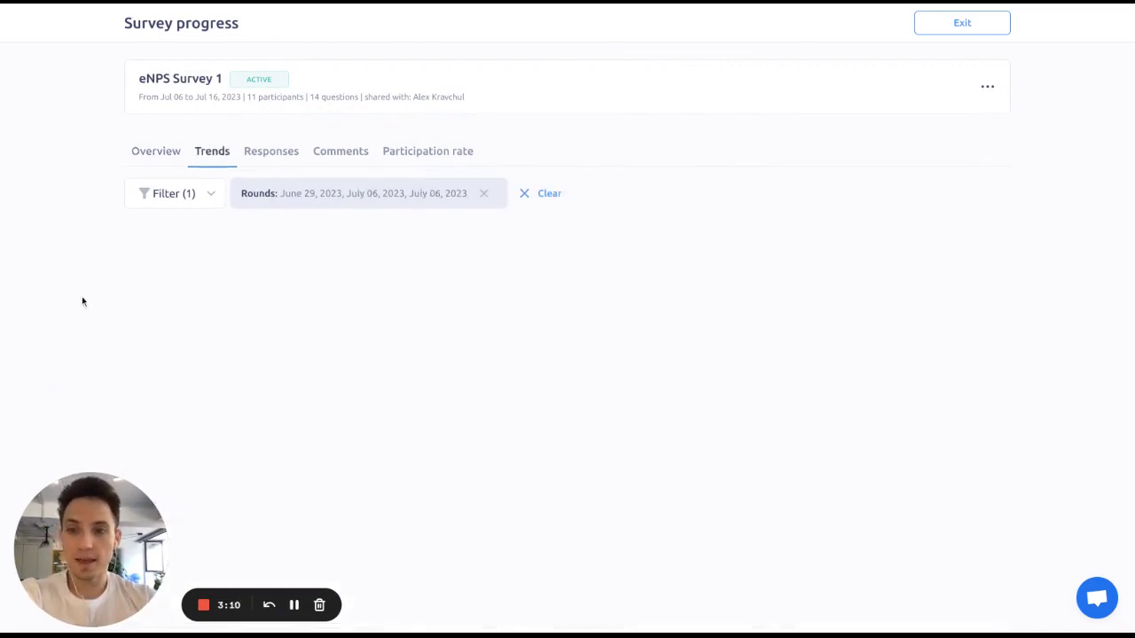
pyautogui.scroll(-1, 82, 302)
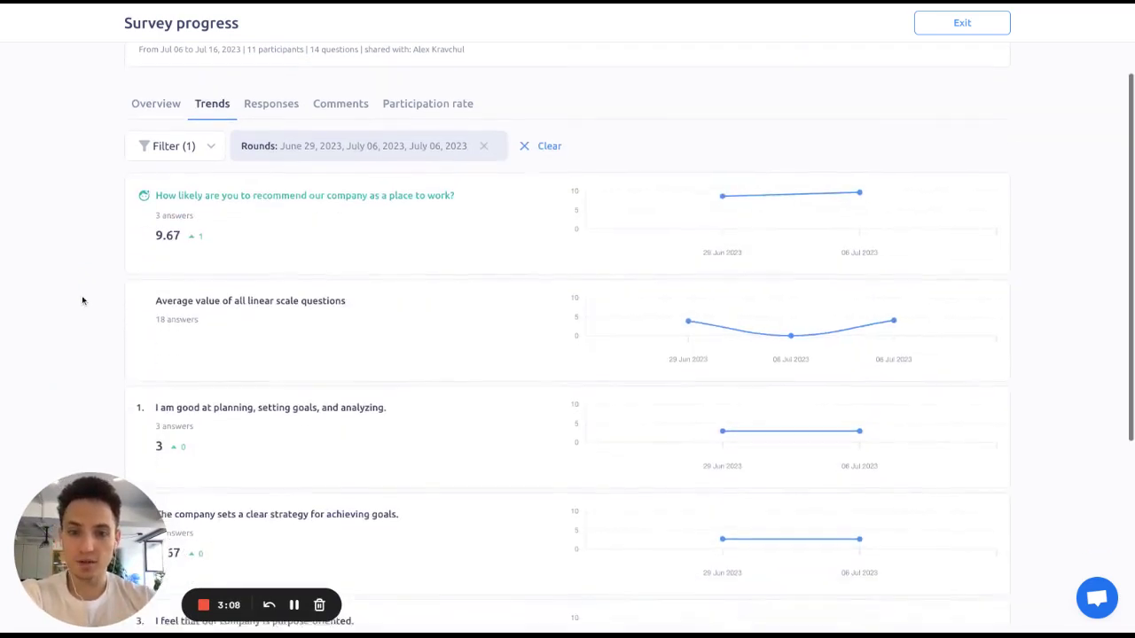
pyautogui.click(186, 148)
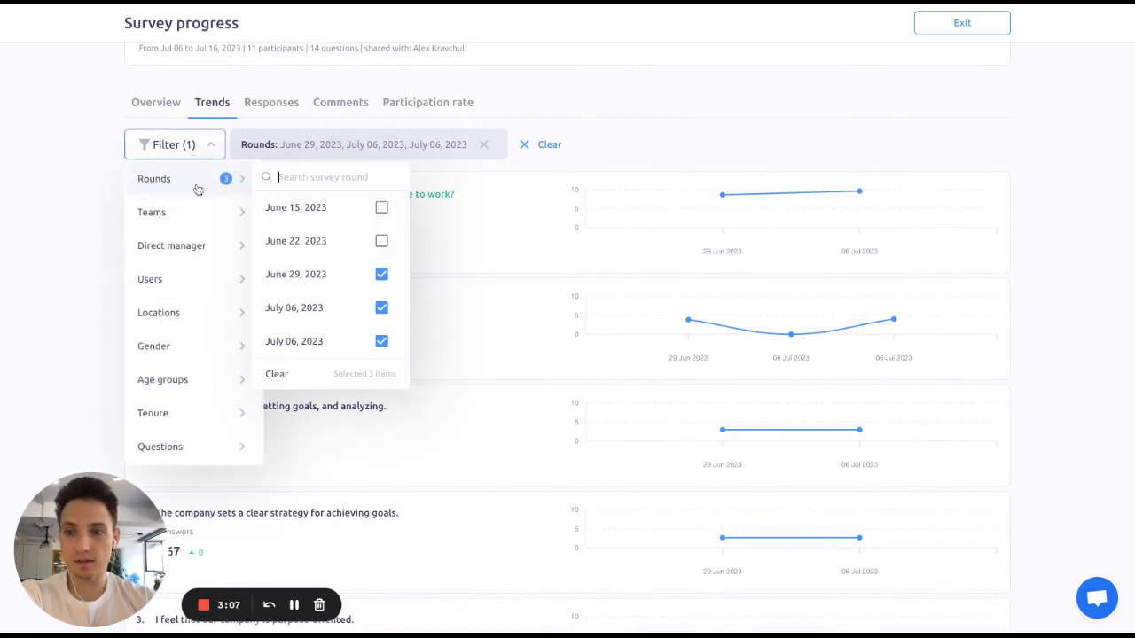
pyautogui.click(337, 241)
pyautogui.click(332, 209)
pyautogui.click(567, 180)
pyautogui.scroll(1, 567, 180)
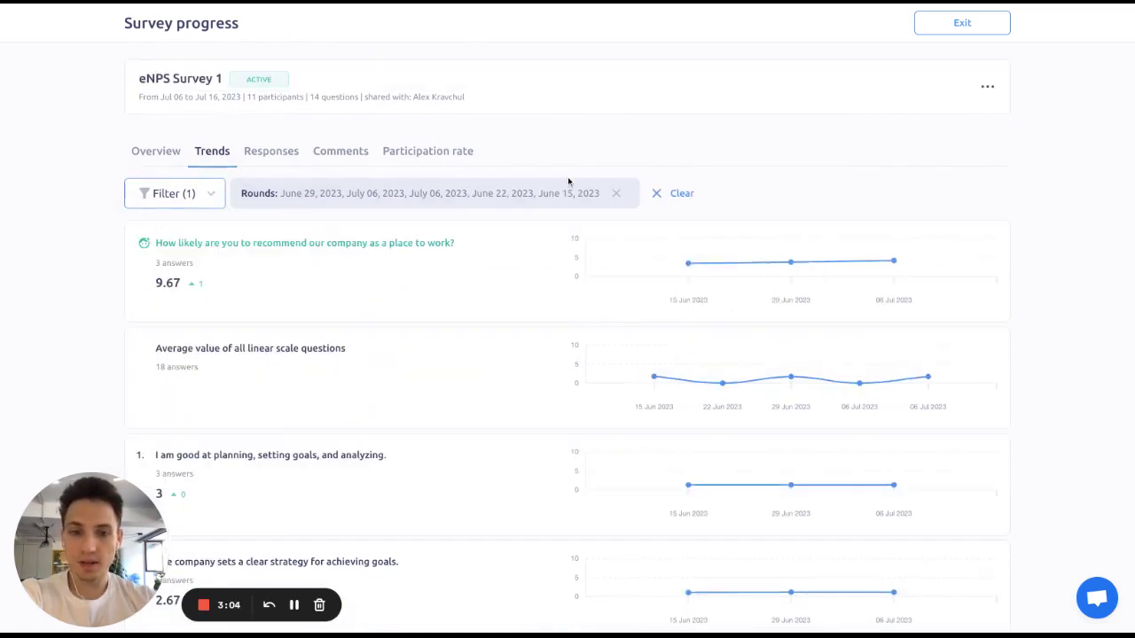
# Step: Review the score trend and change indicator of each survey question, including the one about the company being purpose-oriented
pyautogui.scroll(-1, 494, 414)
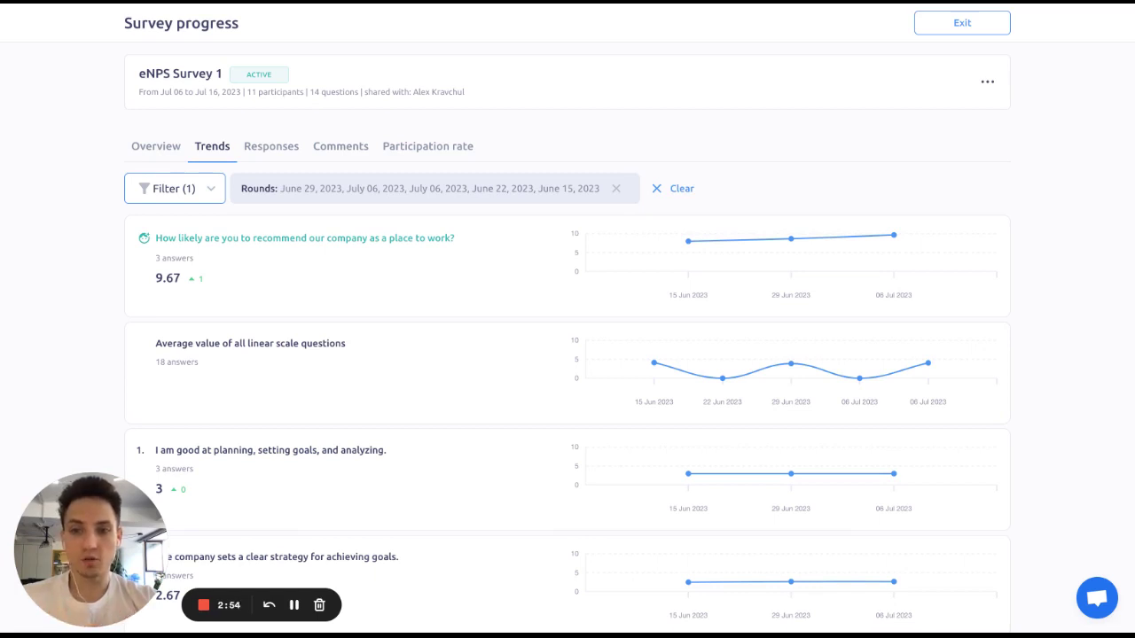
pyautogui.scroll(-3, 567, 355)
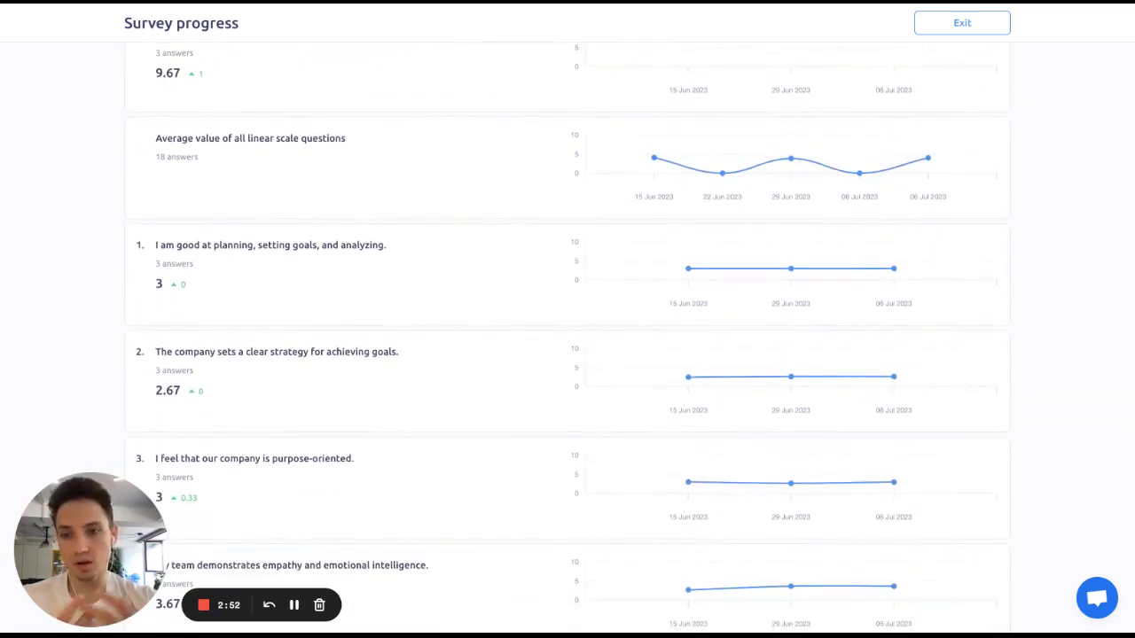
pyautogui.scroll(-2, 274, 444)
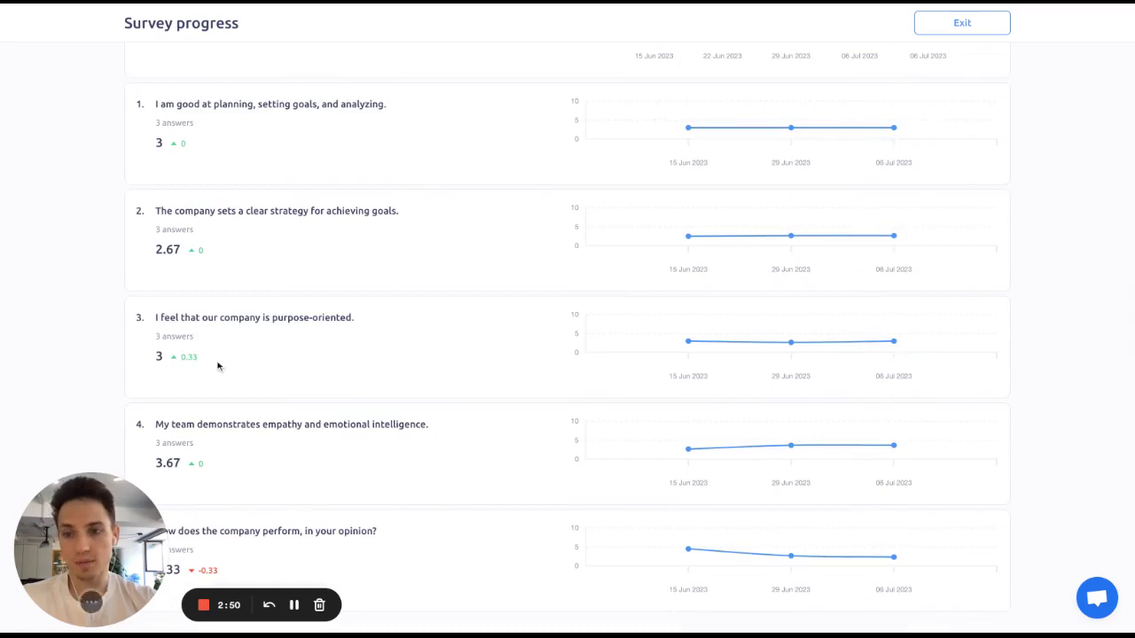
pyautogui.scroll(3, 345, 163)
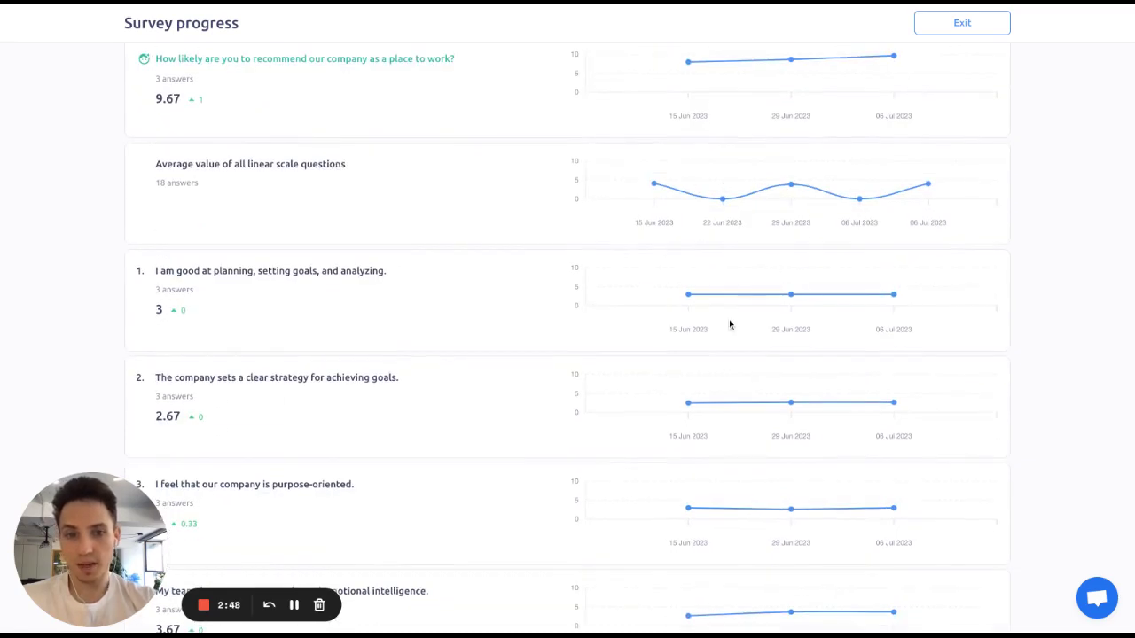
pyautogui.scroll(-2, 732, 322)
pyautogui.moveTo(99, 538); pyautogui.dragTo(96, 438)
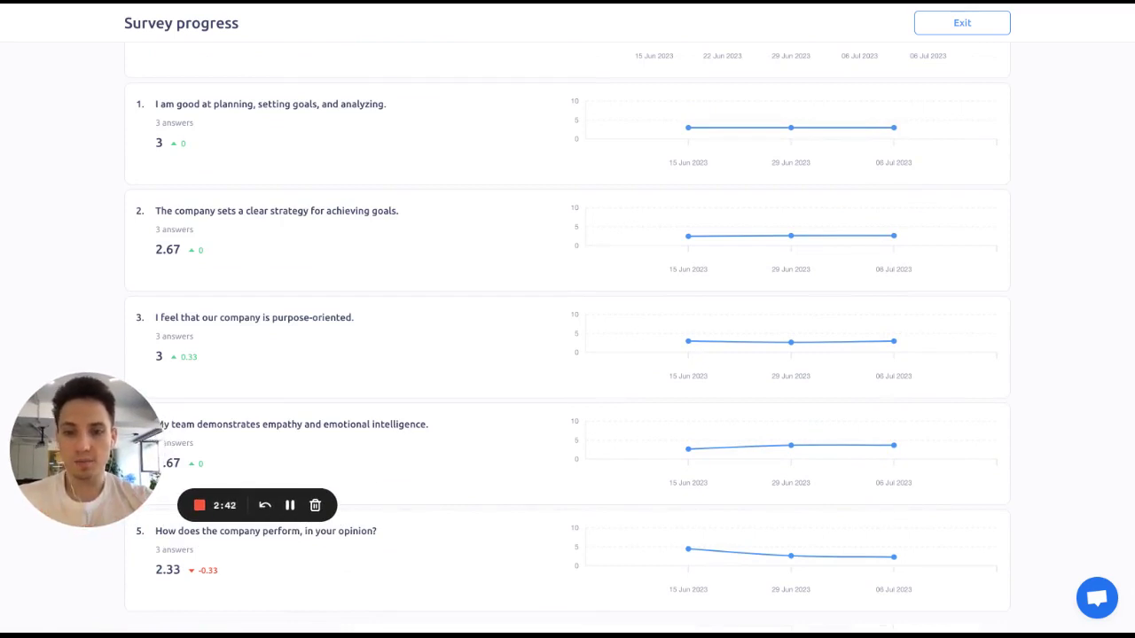
pyautogui.moveTo(132, 370); pyautogui.dragTo(135, 470)
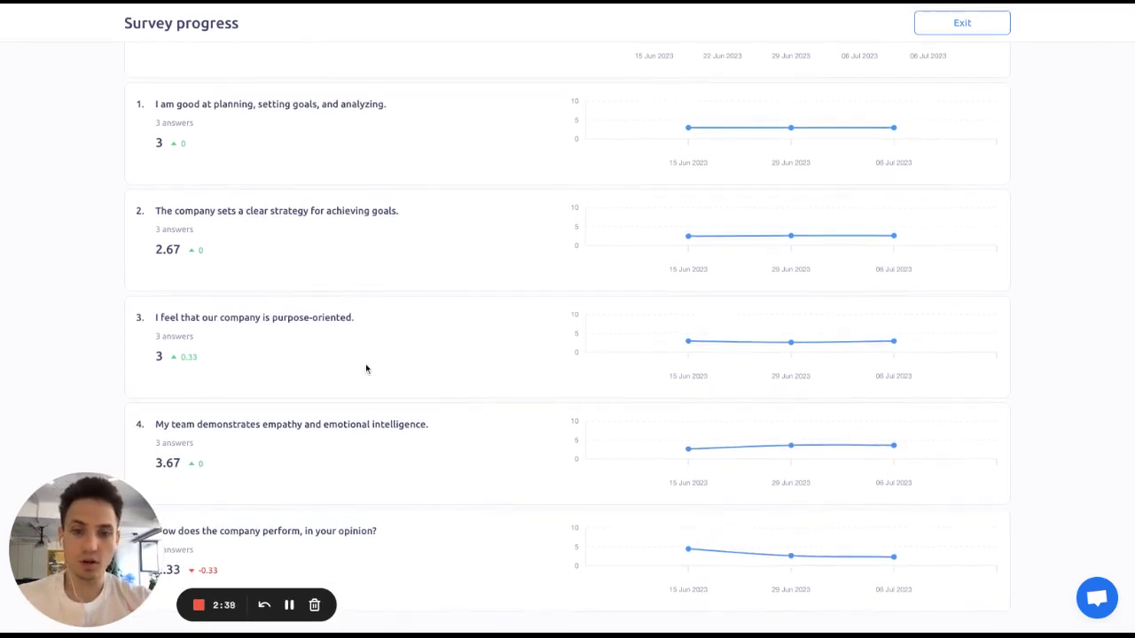
pyautogui.scroll(1, 365, 369)
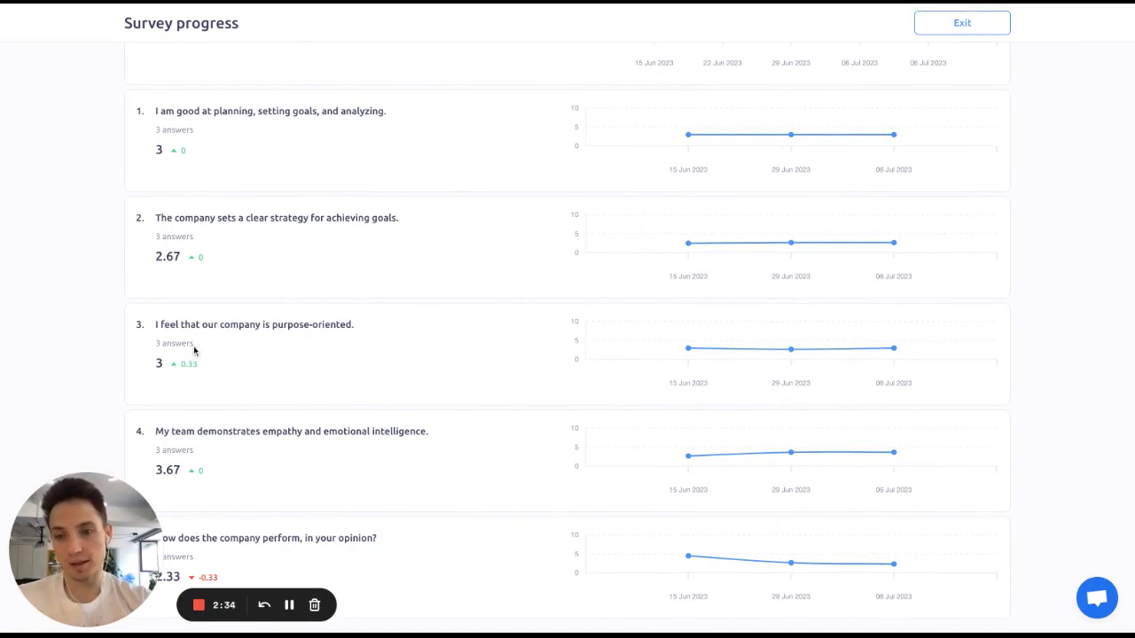
pyautogui.moveTo(210, 367); pyautogui.dragTo(176, 371)
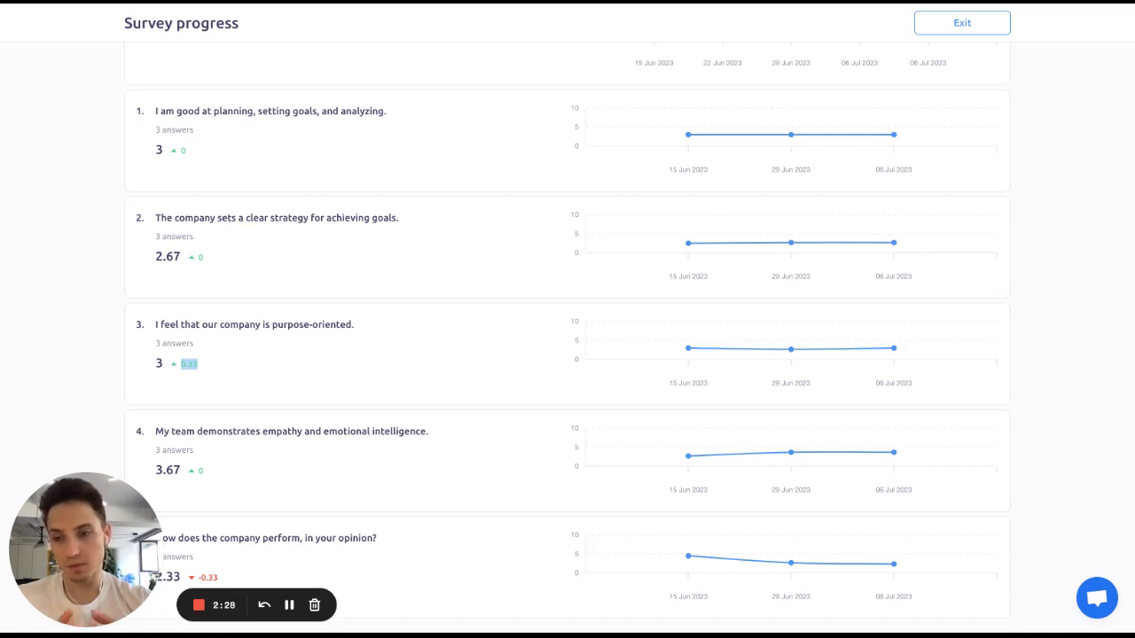
pyautogui.click(224, 369)
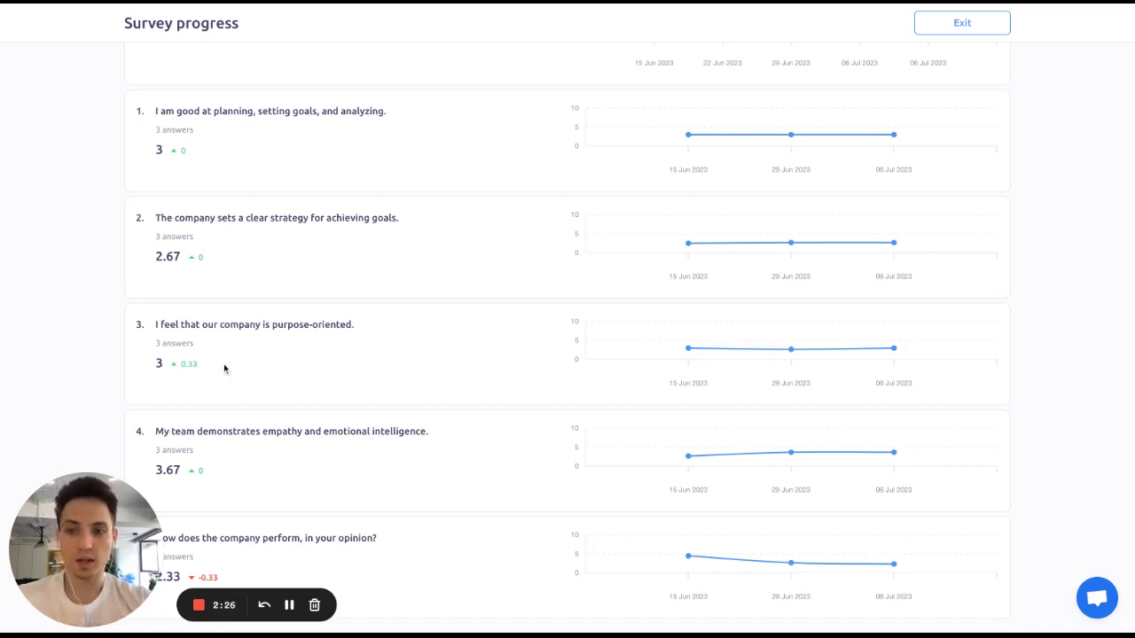
pyautogui.scroll(4, 224, 369)
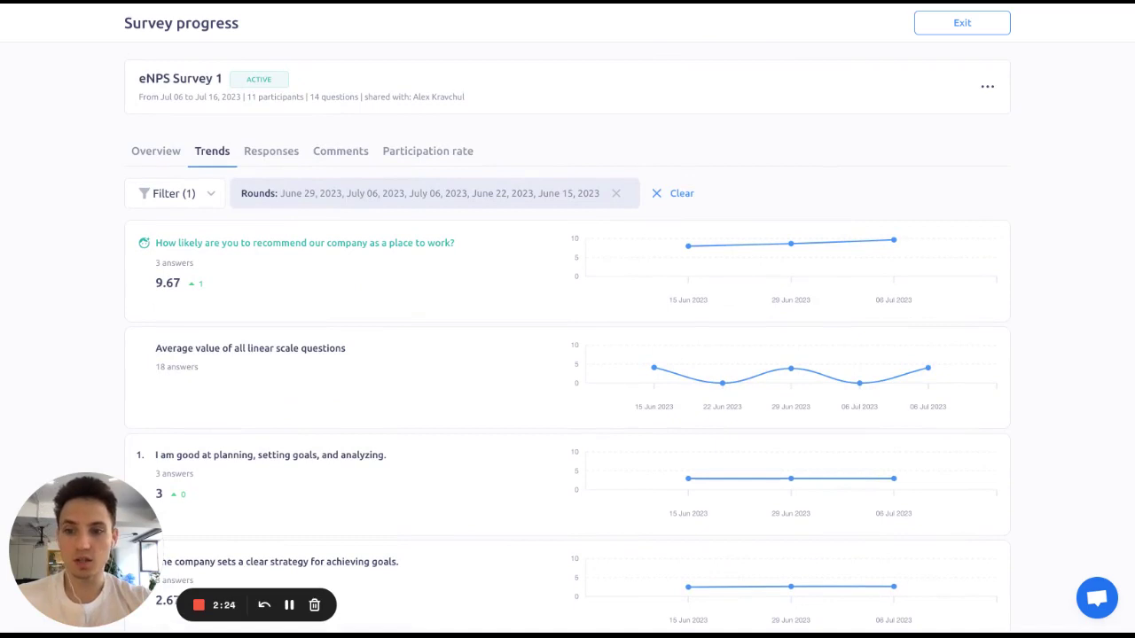
# Step: Filter the survey trends to the second user in the user list and review that user's score trend for each question
pyautogui.click(213, 192)
pyautogui.moveTo(190, 269)
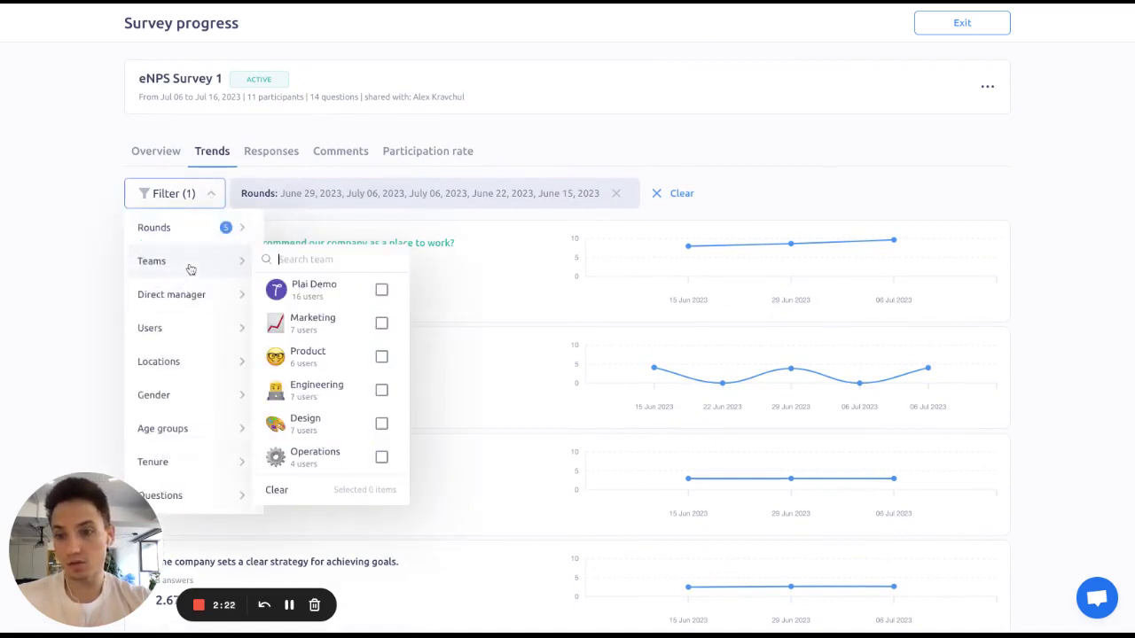
pyautogui.moveTo(196, 340)
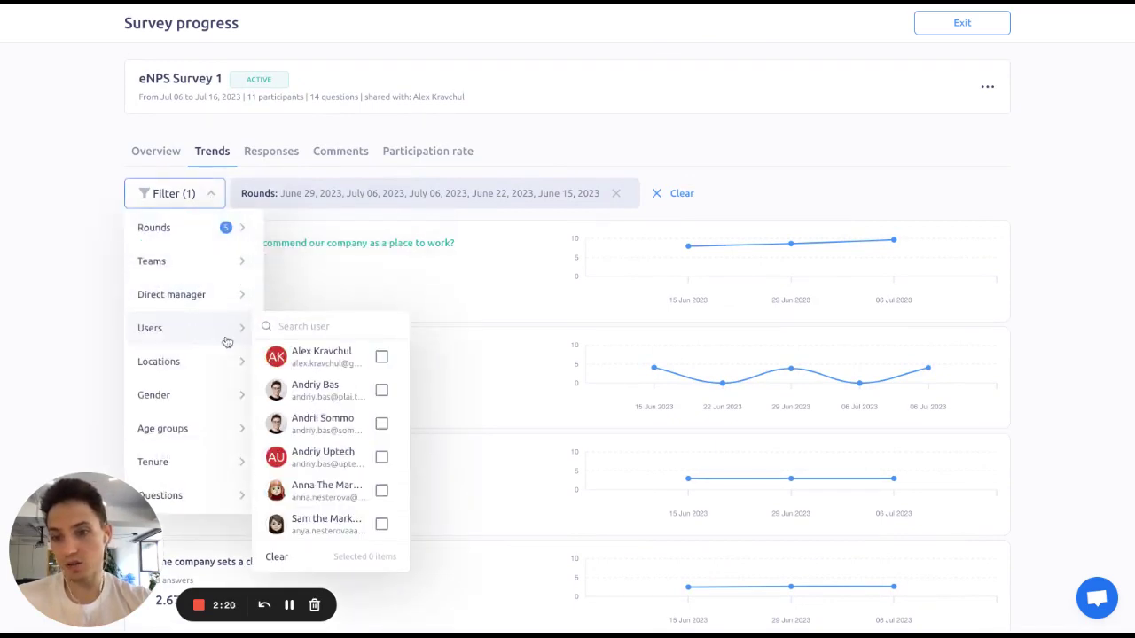
pyautogui.click(345, 400)
pyautogui.click(539, 246)
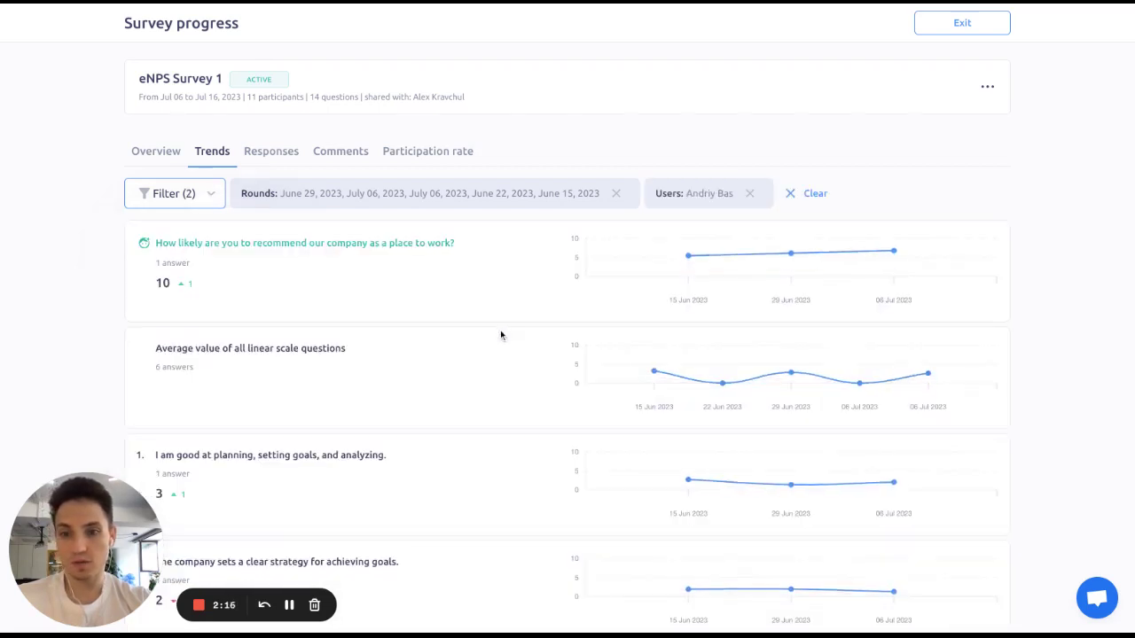
pyautogui.scroll(-4, 386, 472)
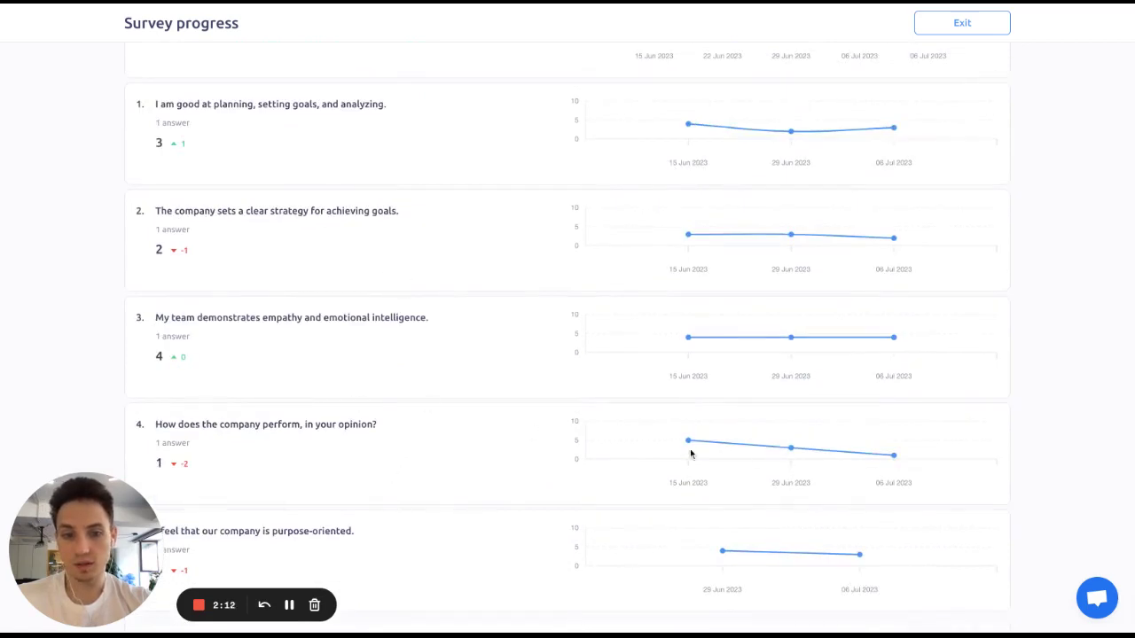
# Step: Remove the selected user from the trends filter, keeping only the survey rounds
pyautogui.scroll(4, 289, 253)
pyautogui.click(189, 193)
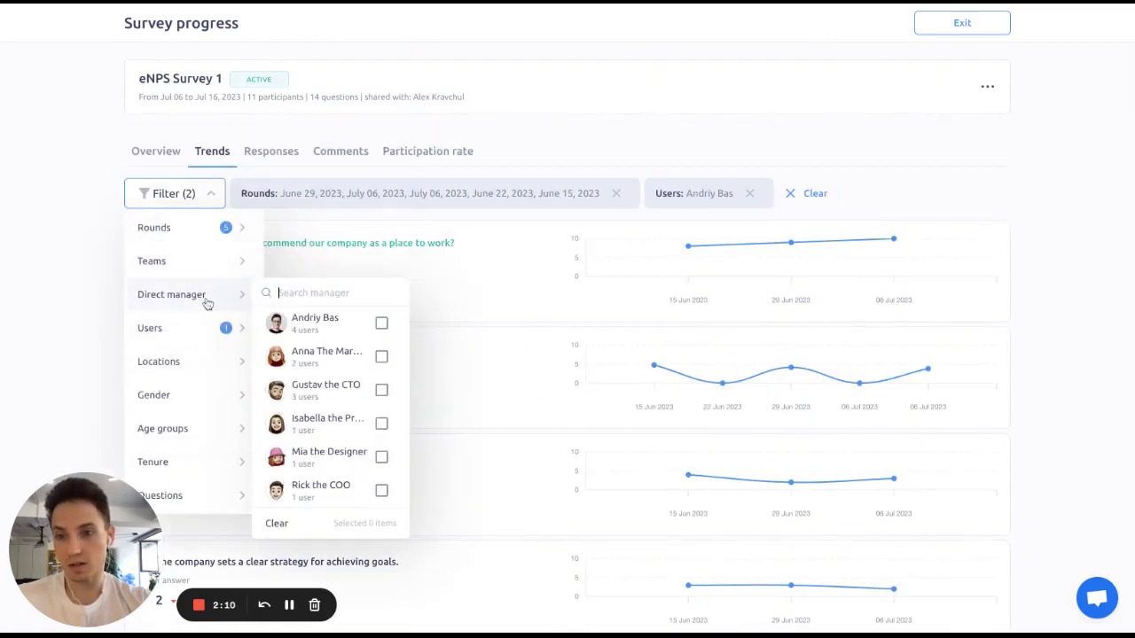
pyautogui.moveTo(210, 327)
pyautogui.click(354, 391)
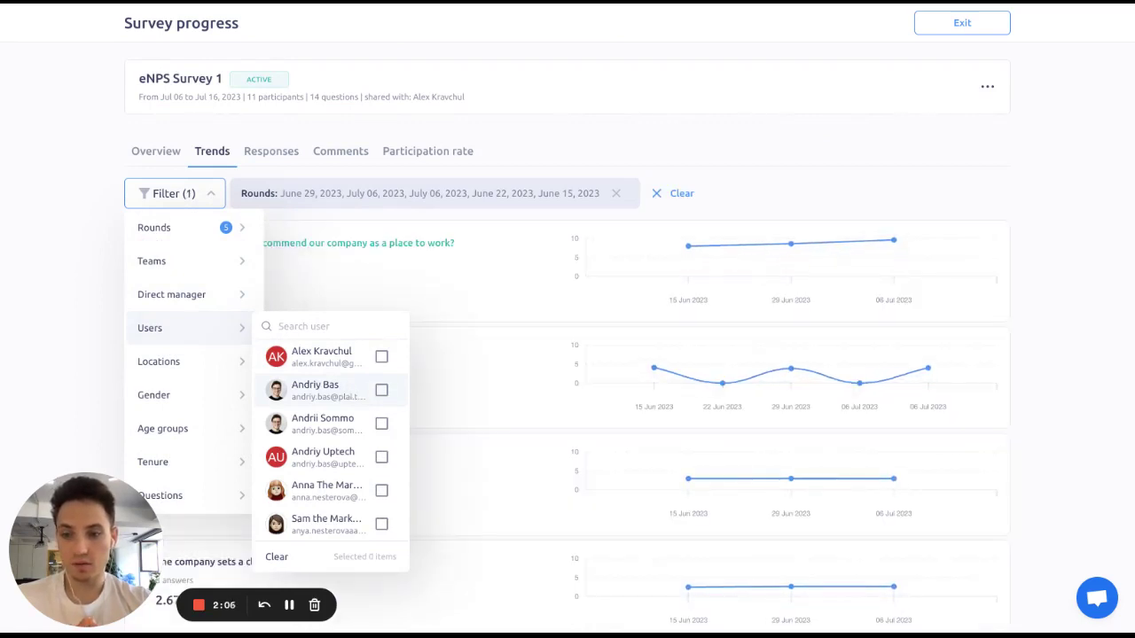
pyautogui.click(412, 237)
# Step: Show the survey responses and examine each participant's answers to all questions in the July 06, 2023 round
pyautogui.click(274, 153)
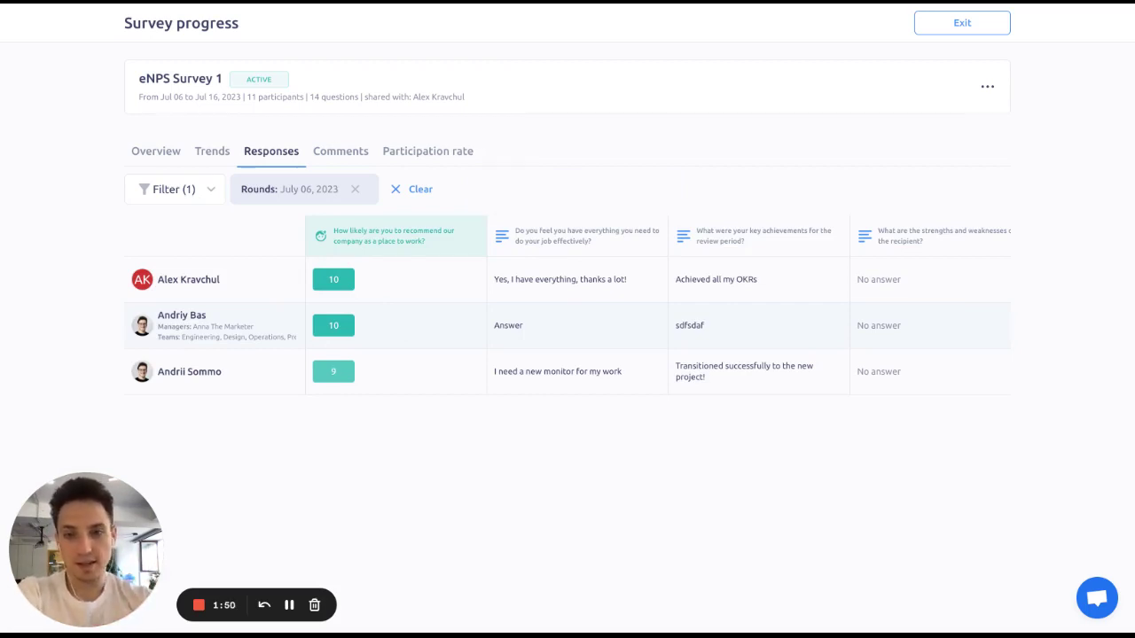
pyautogui.hscroll(1, 614, 332)
pyautogui.hscroll(-1, 613, 332)
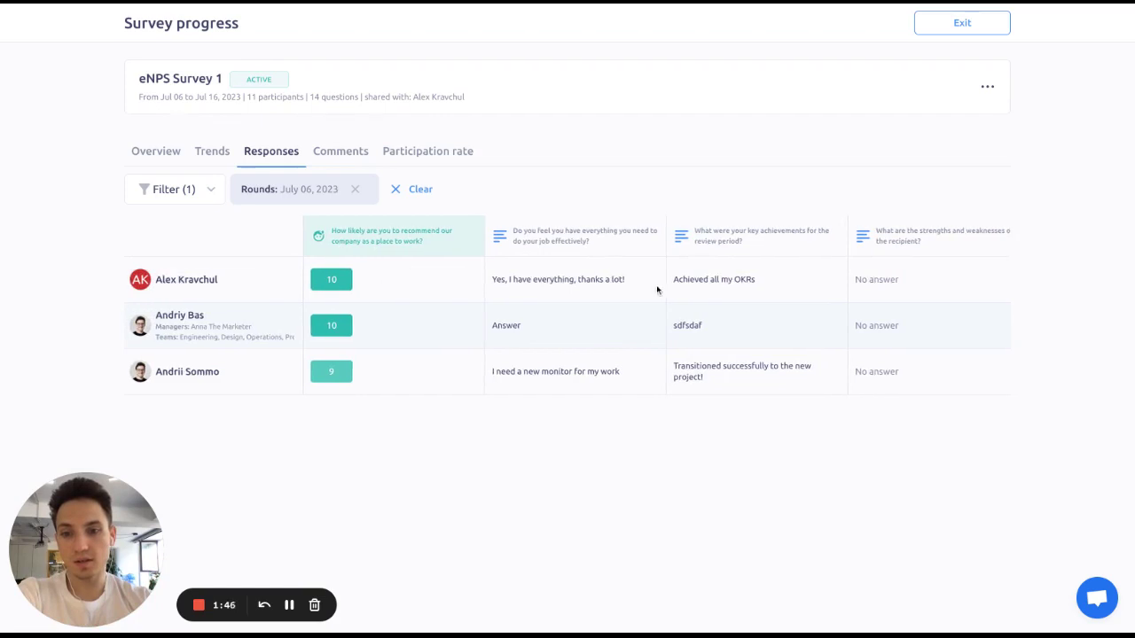
pyautogui.hscroll(1, 657, 289)
pyautogui.hscroll(4, 656, 289)
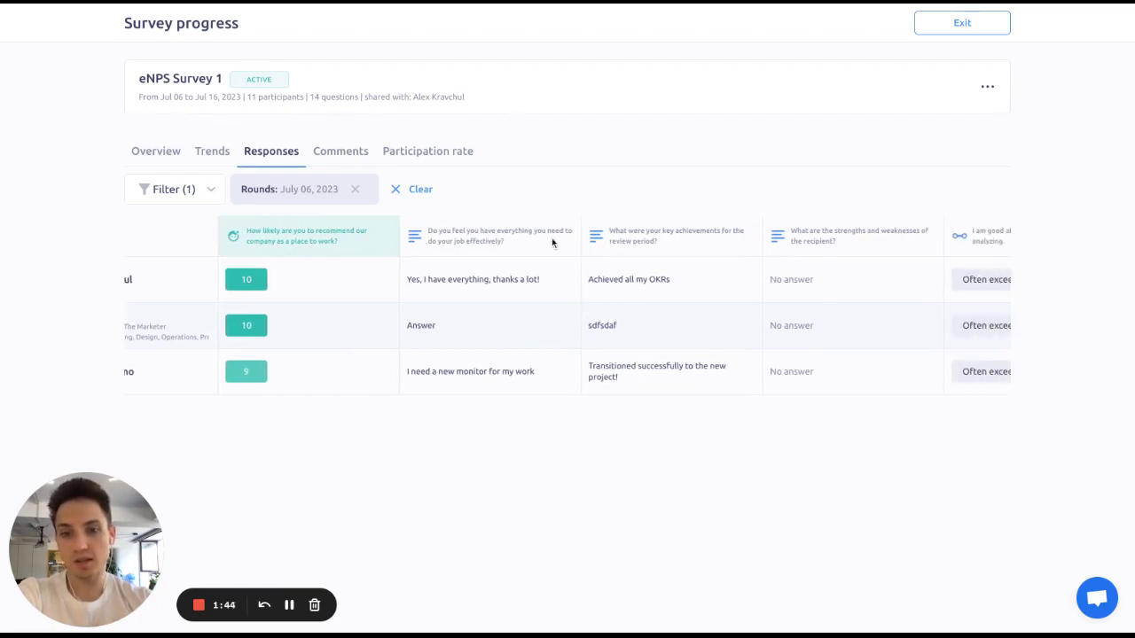
pyautogui.hscroll(15, 700, 294)
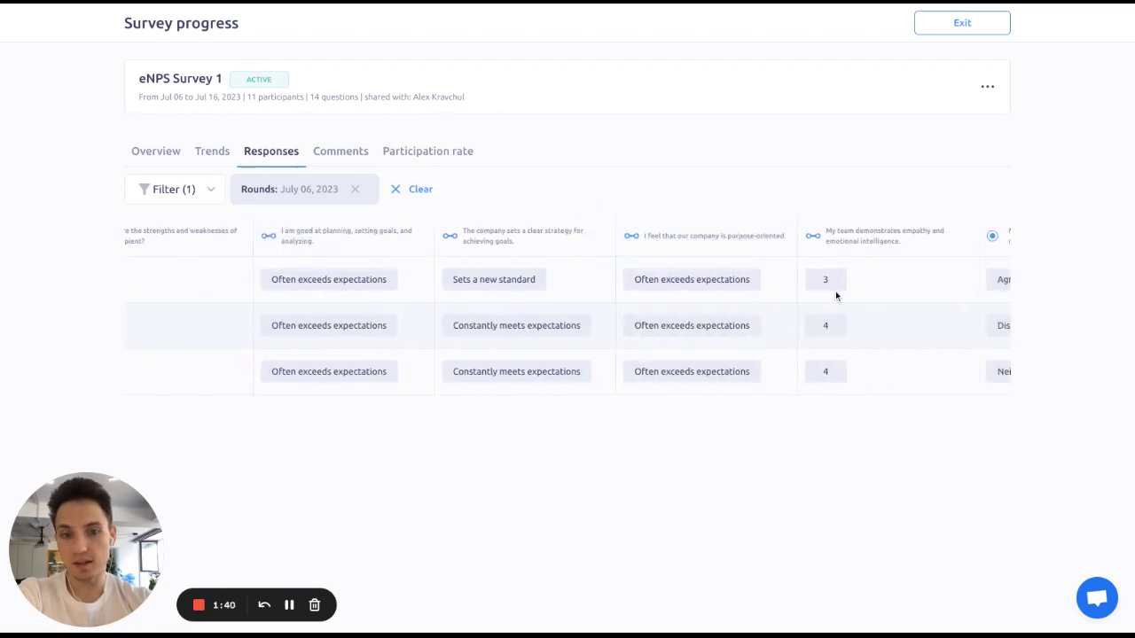
pyautogui.hscroll(8, 831, 286)
pyautogui.hscroll(8, 834, 276)
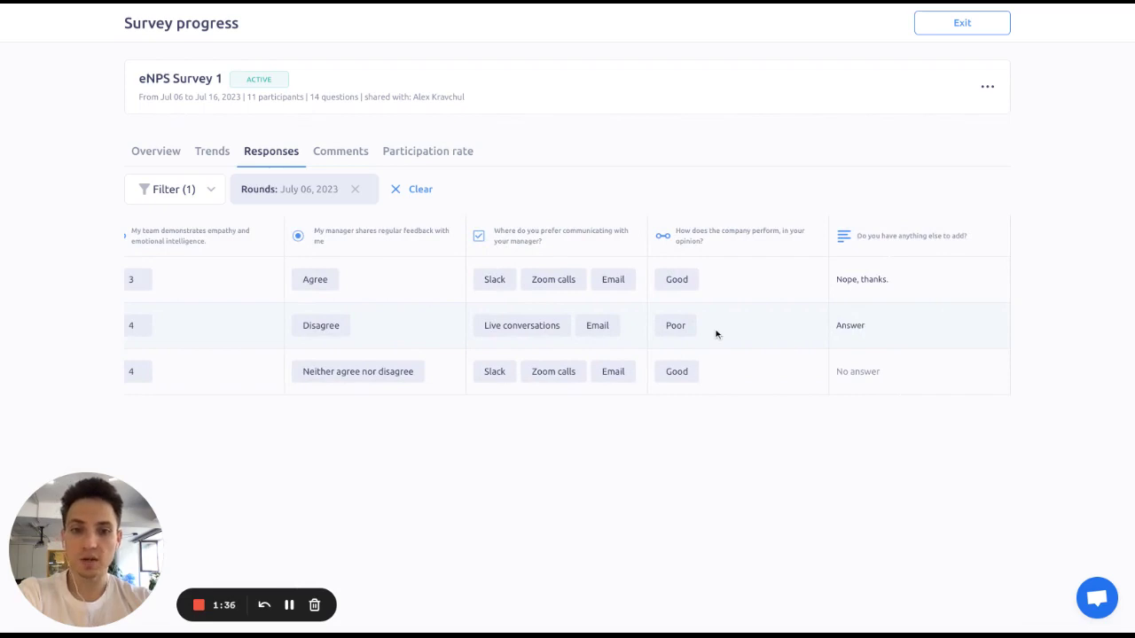
pyautogui.hscroll(-20, 716, 332)
pyautogui.hscroll(-4, 716, 333)
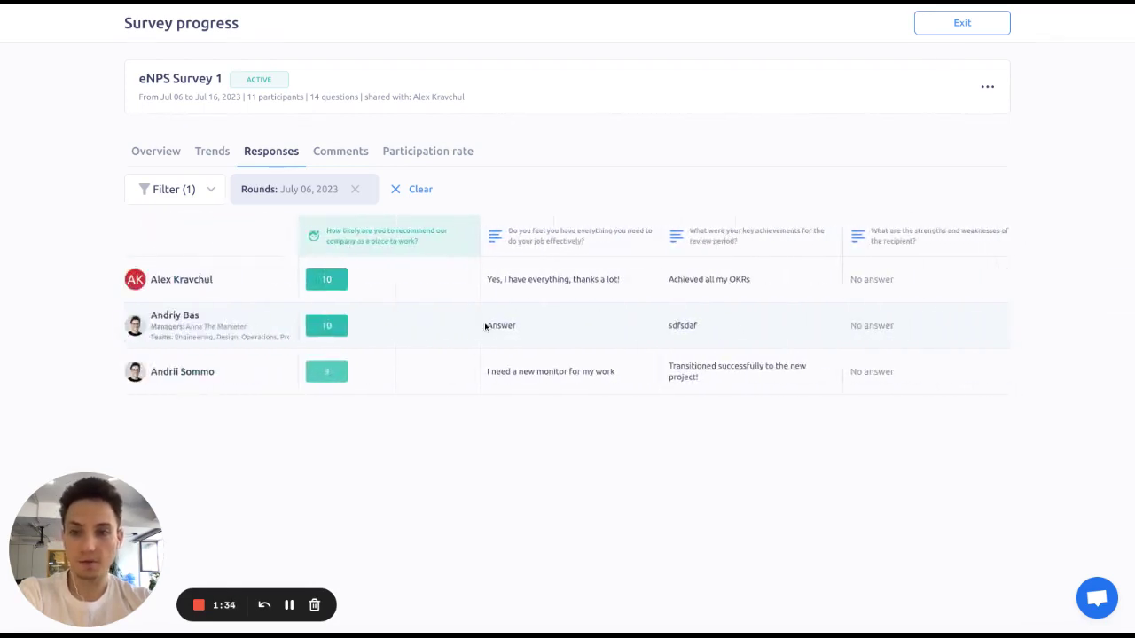
# Step: Show the survey's comments and add the June 15, June 22, June 29 and remaining July 06, 2023 rounds to their filter
pyautogui.click(344, 152)
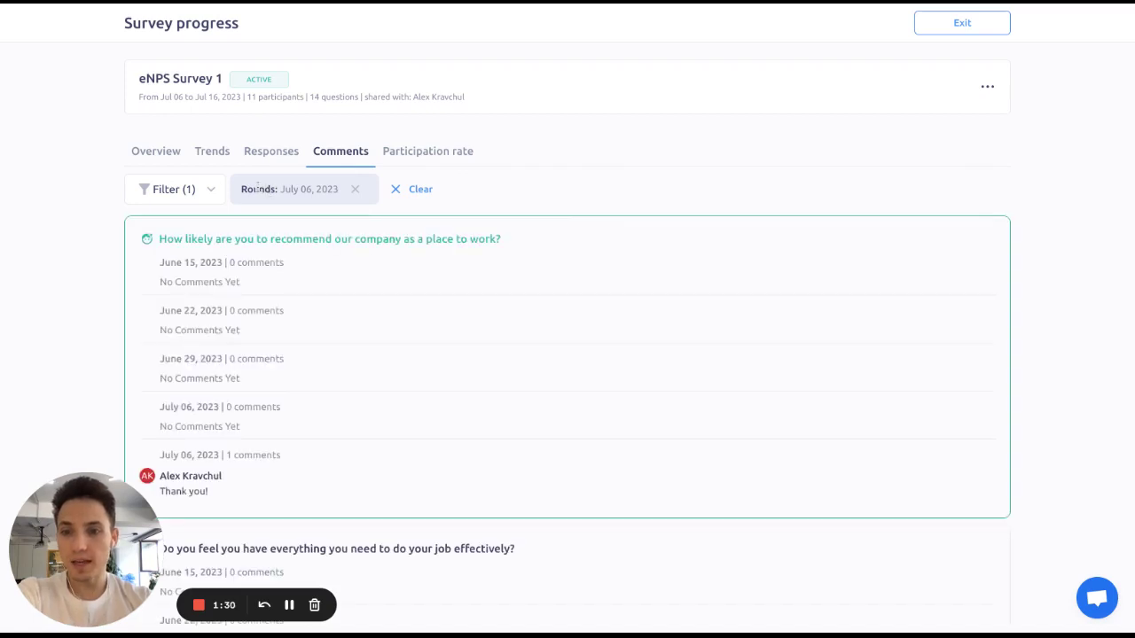
pyautogui.click(204, 190)
pyautogui.click(336, 286)
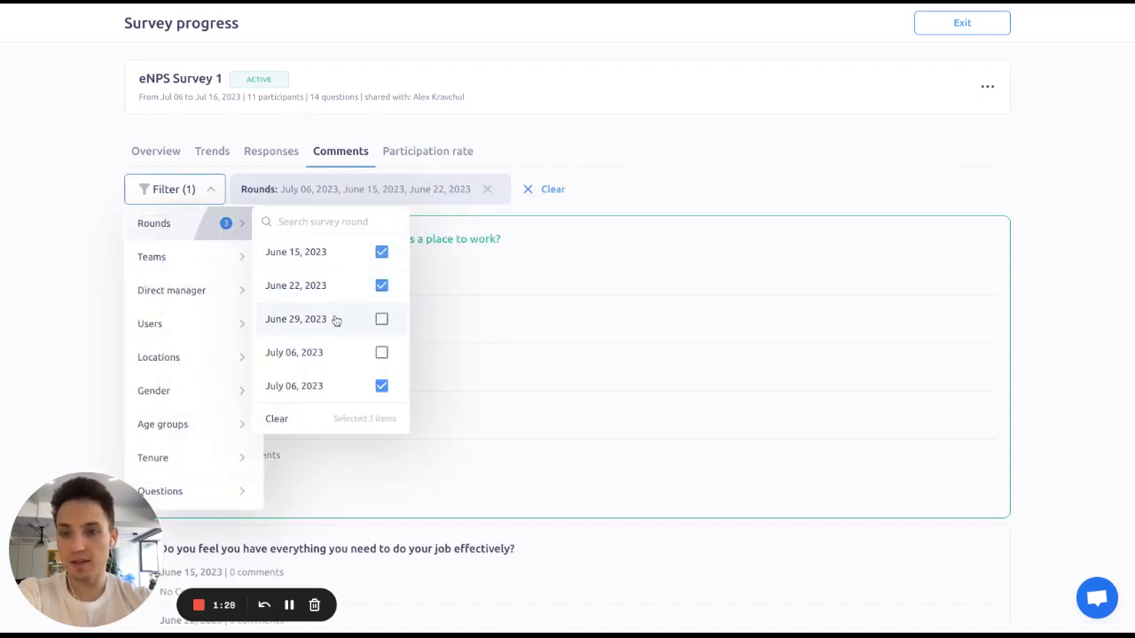
pyautogui.click(336, 319)
pyautogui.click(337, 352)
pyautogui.click(583, 213)
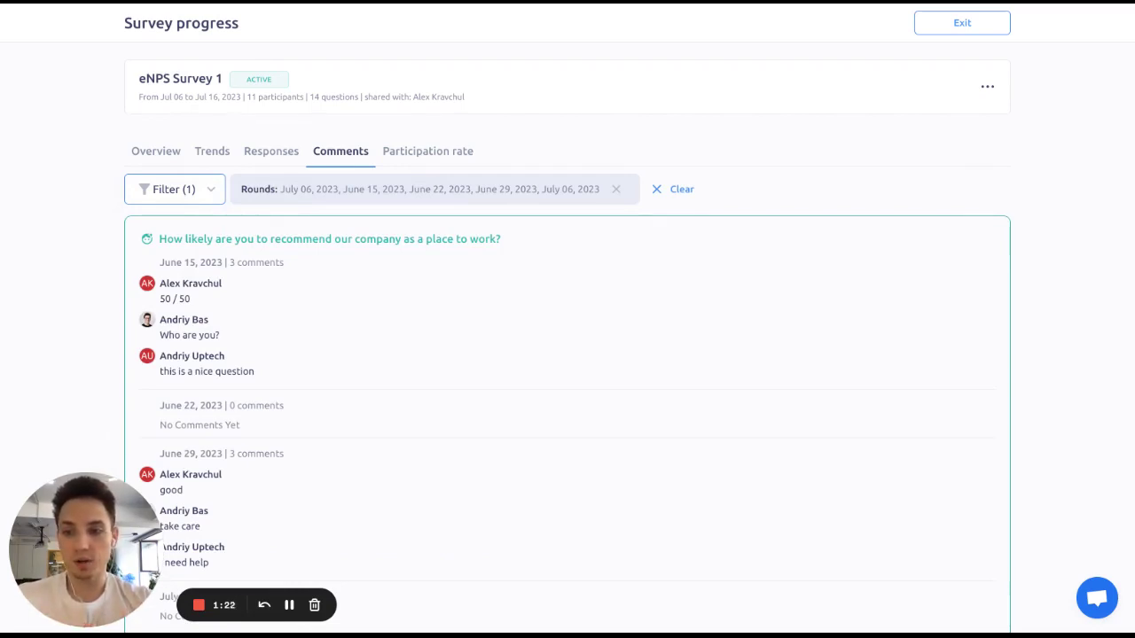
# Step: Read the comments left on each question across the selected rounds, including the one about communicating with the manager
pyautogui.scroll(-3, 159, 131)
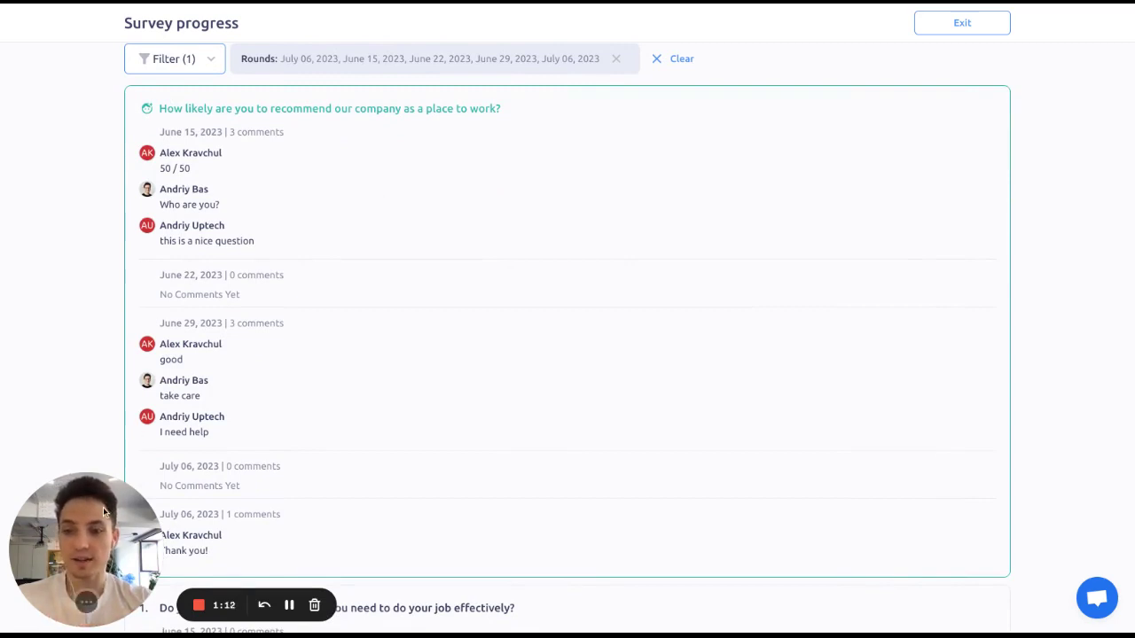
pyautogui.scroll(-7, 600, 504)
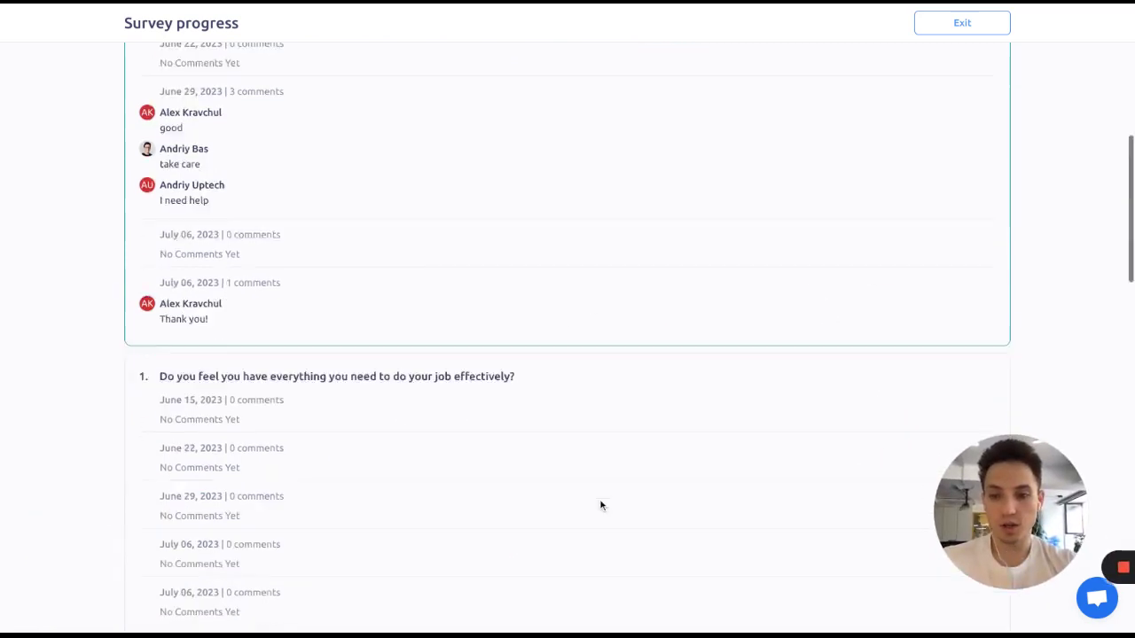
pyautogui.scroll(-12, 600, 504)
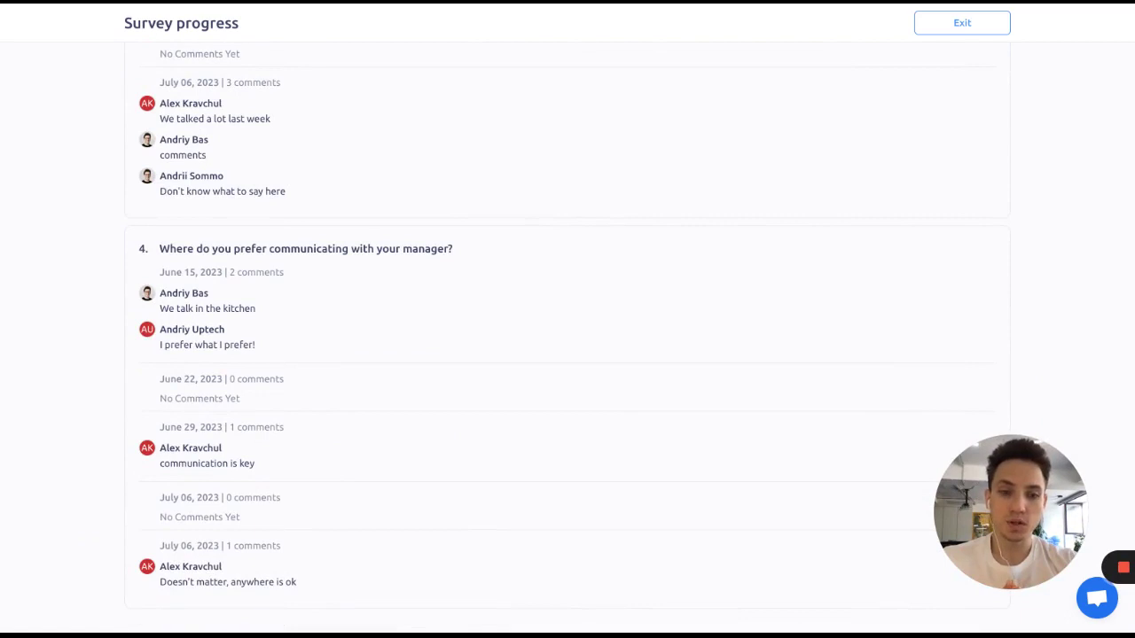
pyautogui.scroll(20, 557, 403)
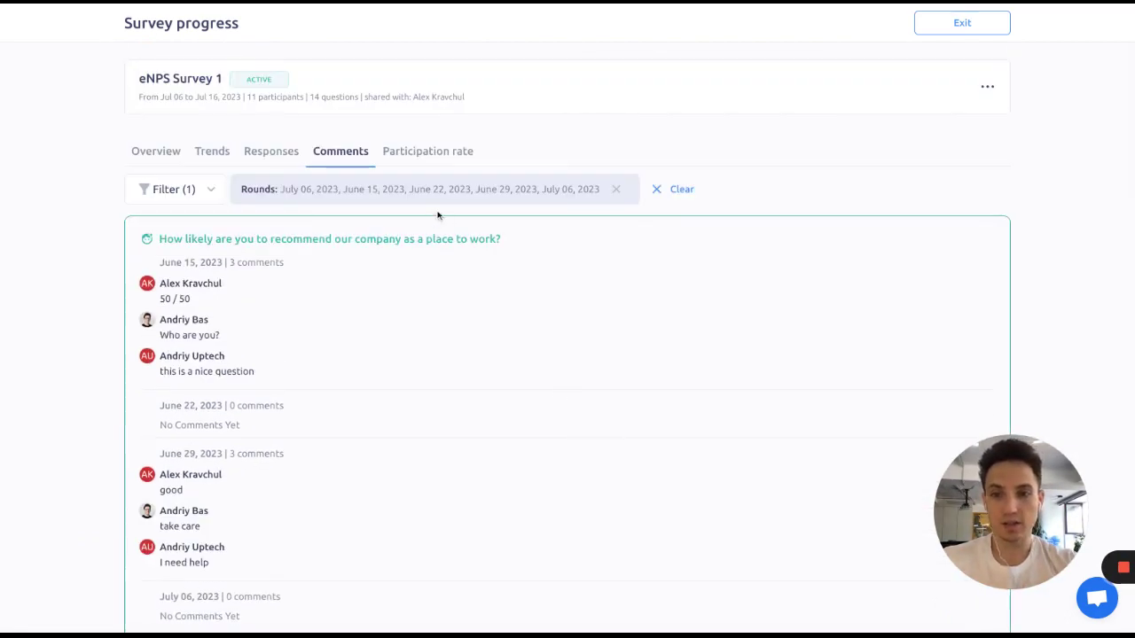
# Step: Show the survey's participation rate and examine its trend chart and the latest round's start date and completion figures
pyautogui.click(427, 149)
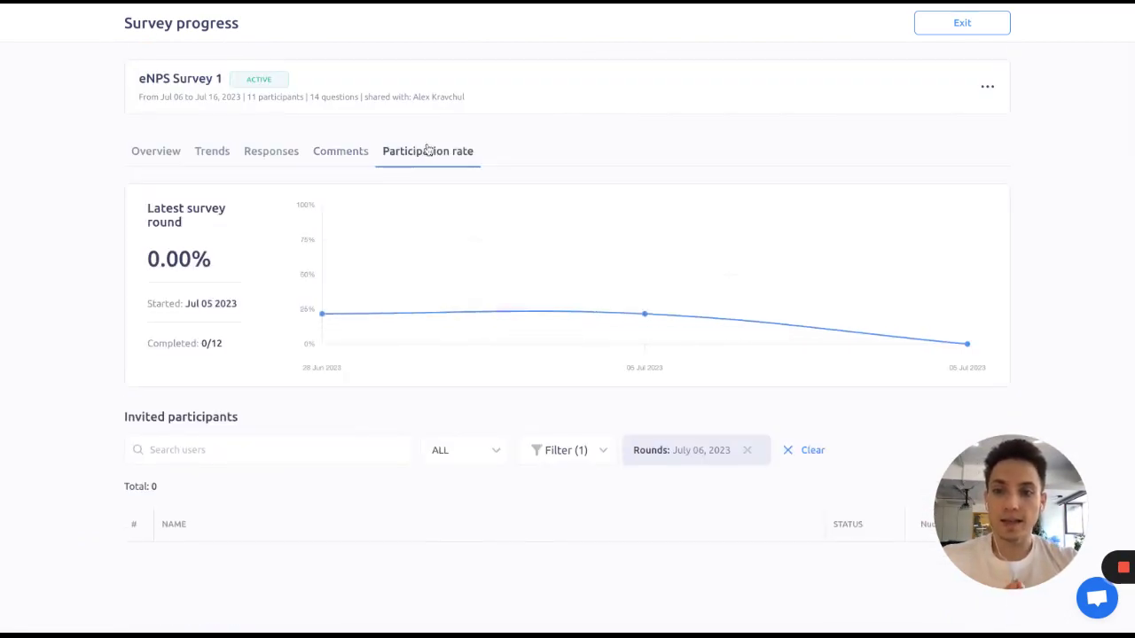
pyautogui.scroll(-1, 422, 237)
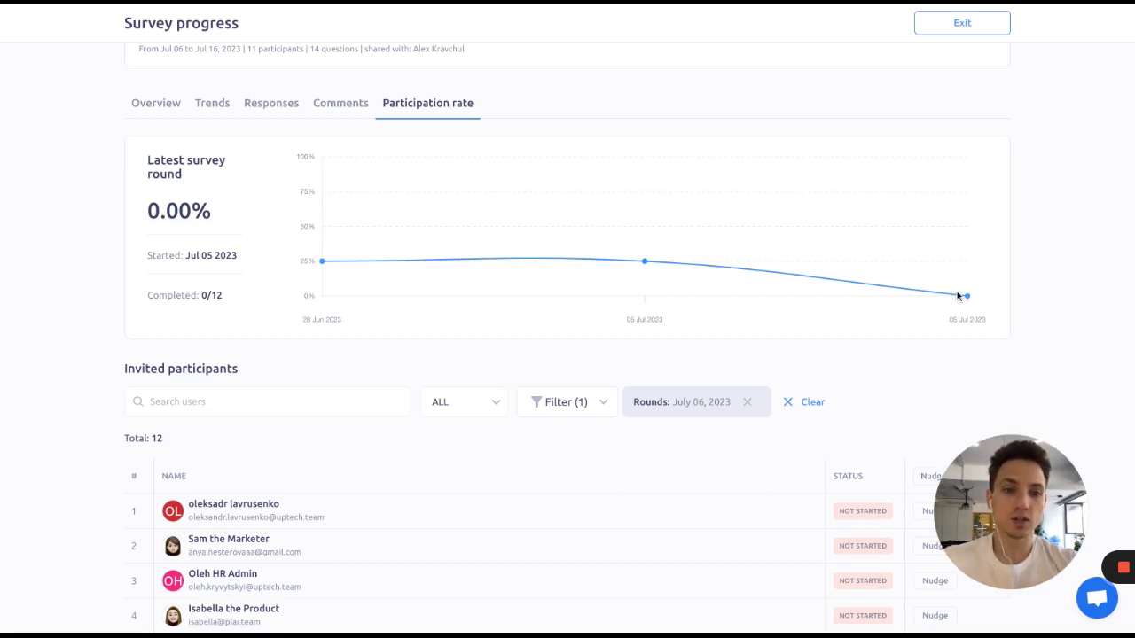
pyautogui.moveTo(967, 298)
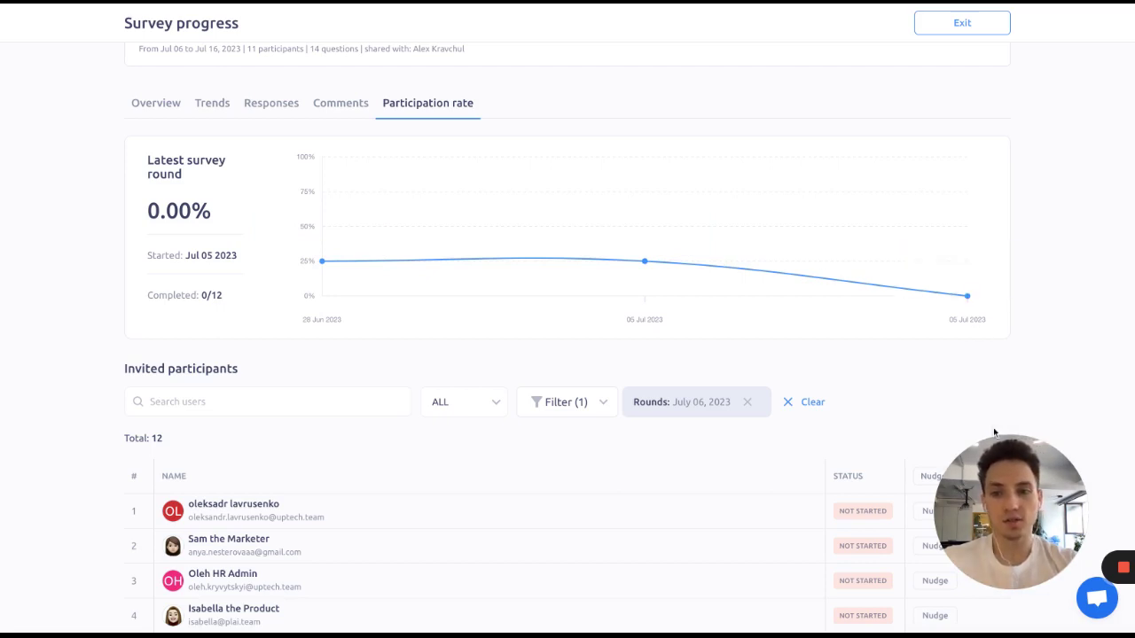
pyautogui.moveTo(147, 159); pyautogui.dragTo(223, 296)
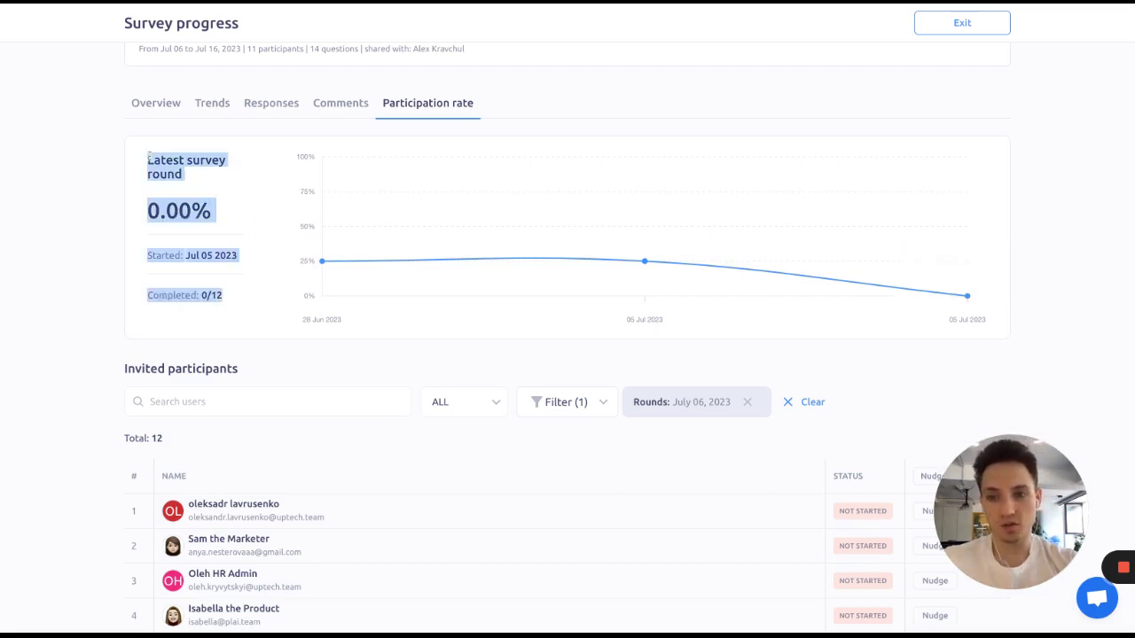
pyautogui.click(435, 290)
# Step: Check the invited participants' statuses and send an email nudge to the participant in row 9, who has not started
pyautogui.scroll(-3, 561, 304)
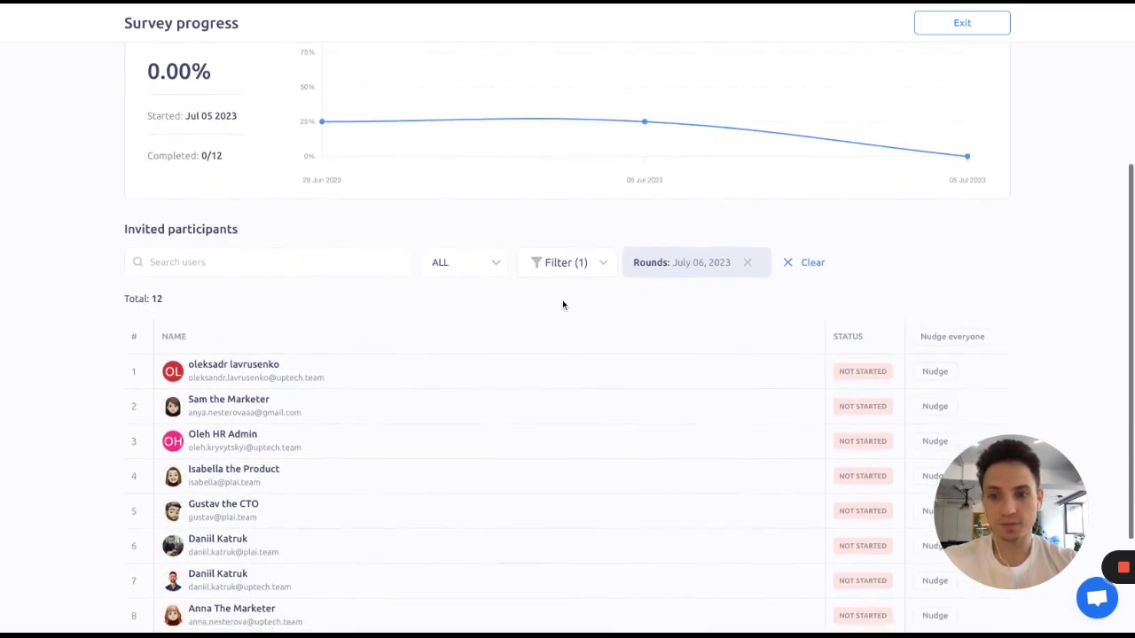
pyautogui.scroll(-1, 562, 304)
pyautogui.scroll(-2, 562, 305)
pyautogui.scroll(-1, 547, 289)
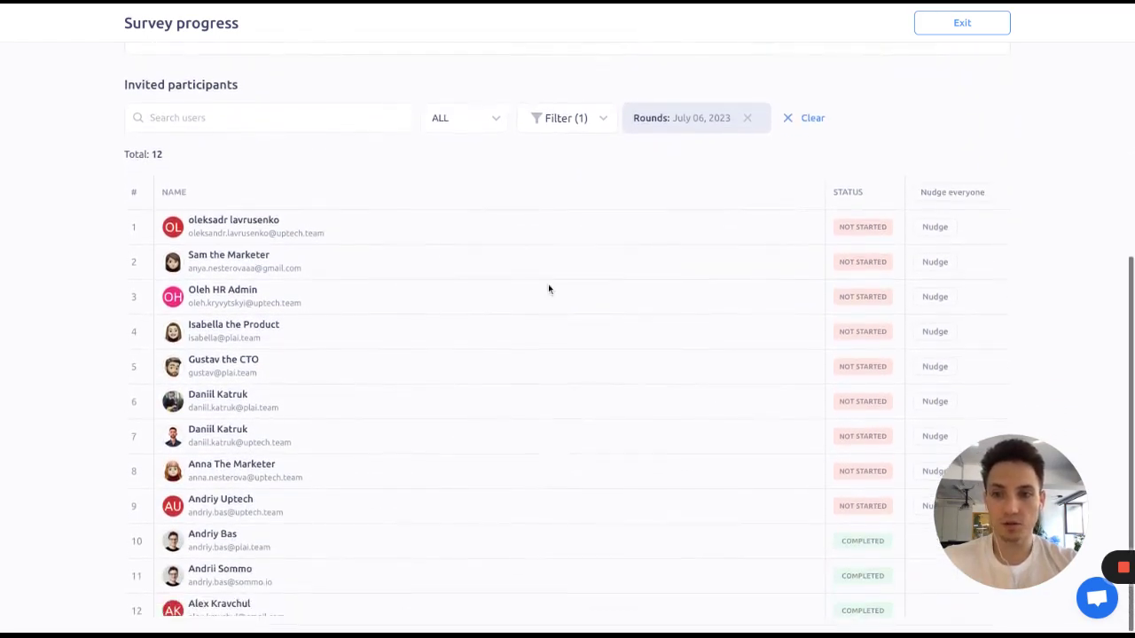
pyautogui.scroll(-1, 436, 366)
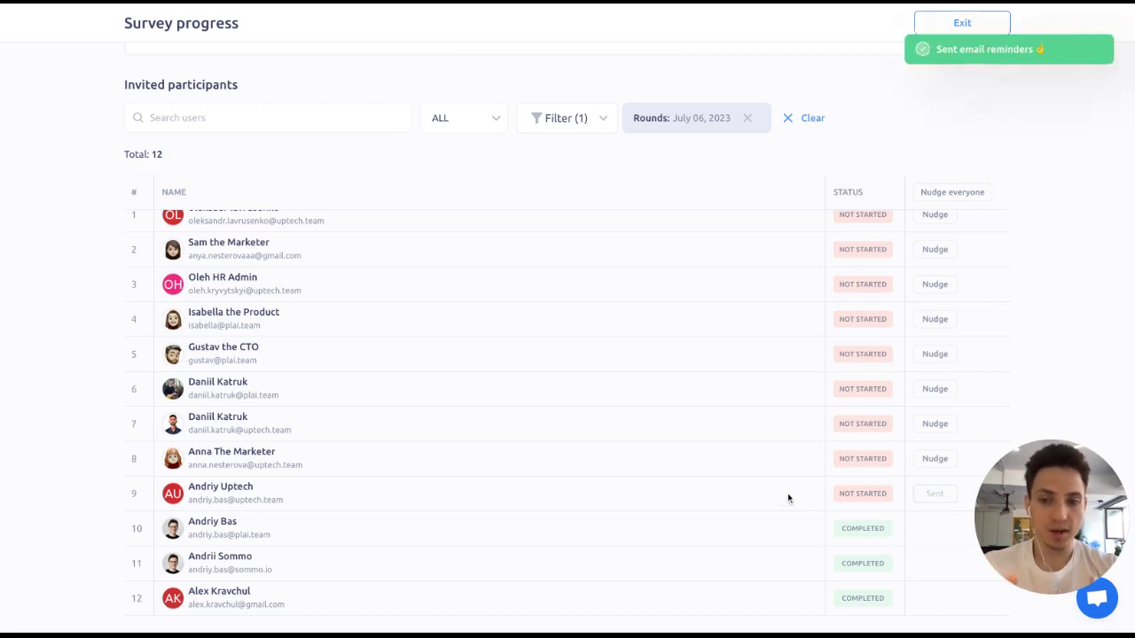
pyautogui.scroll(1, 840, 443)
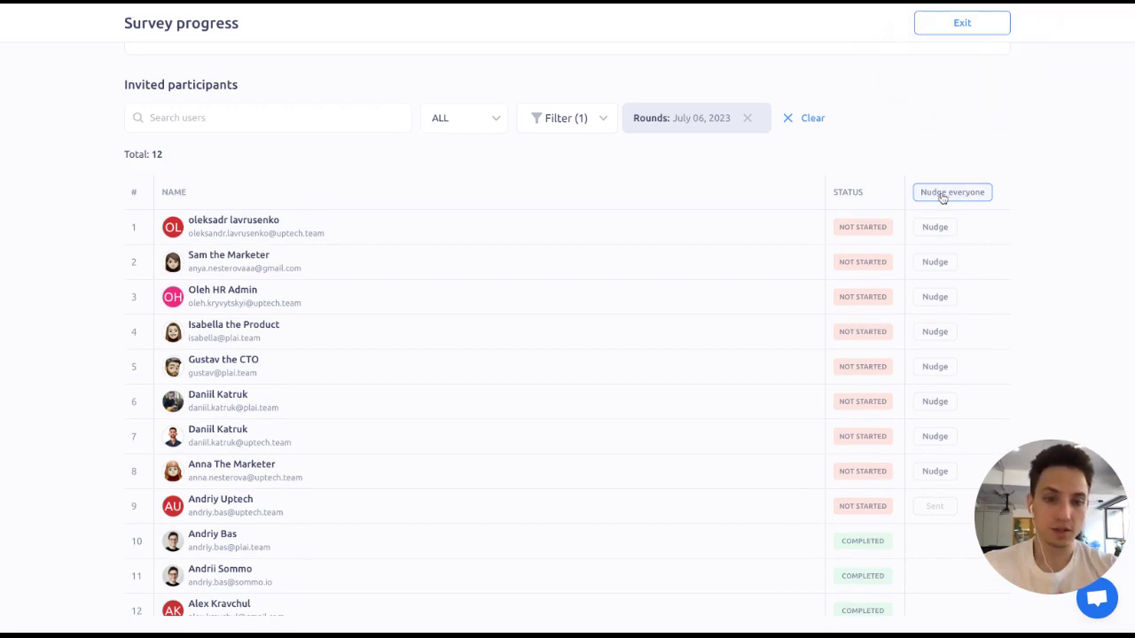
# Step: Search the invited participants for "andr" and clear the search to list everyone again
pyautogui.scroll(3, 526, 157)
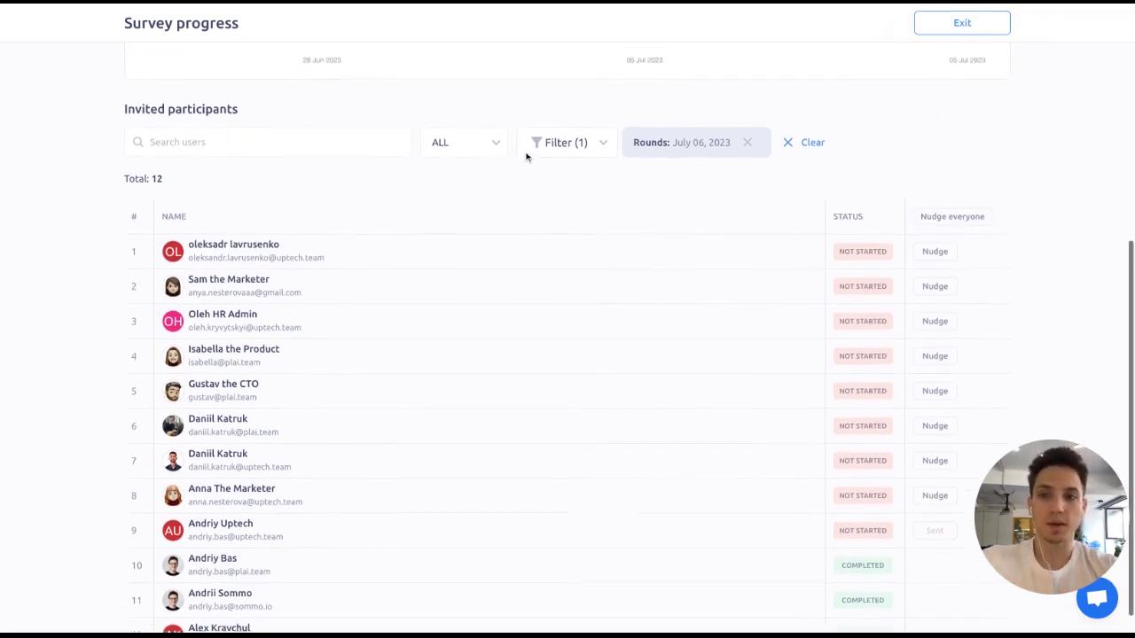
pyautogui.click(293, 172)
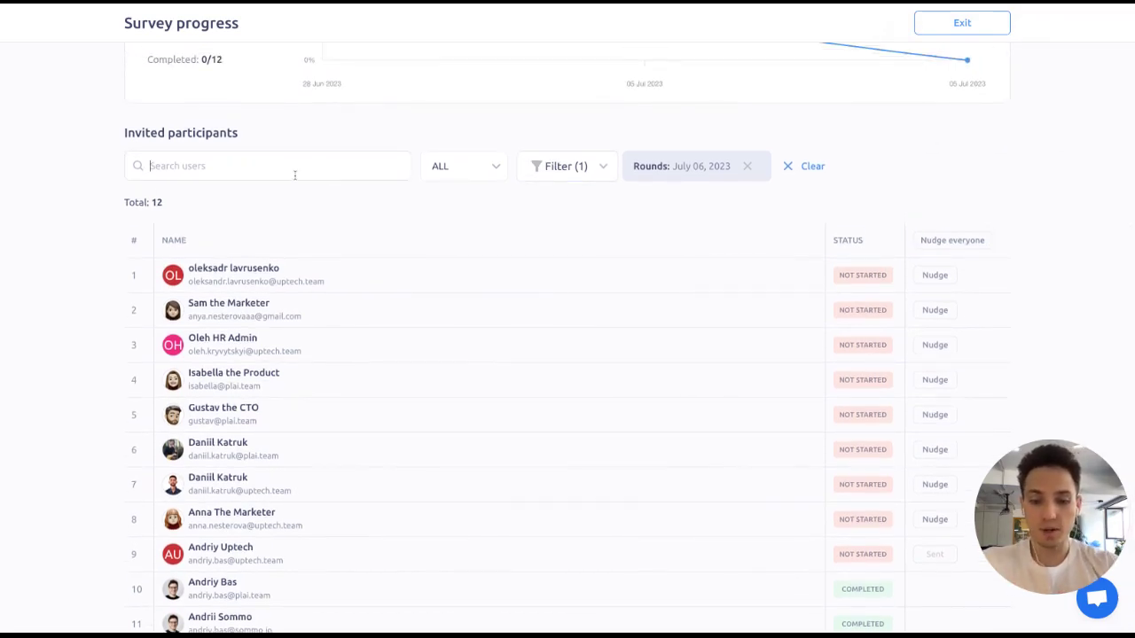
pyautogui.write('andr')
pyautogui.press('BackSpace')
pyautogui.press('BackSpace')
pyautogui.press('BackSpace')
pyautogui.press('BackSpace')
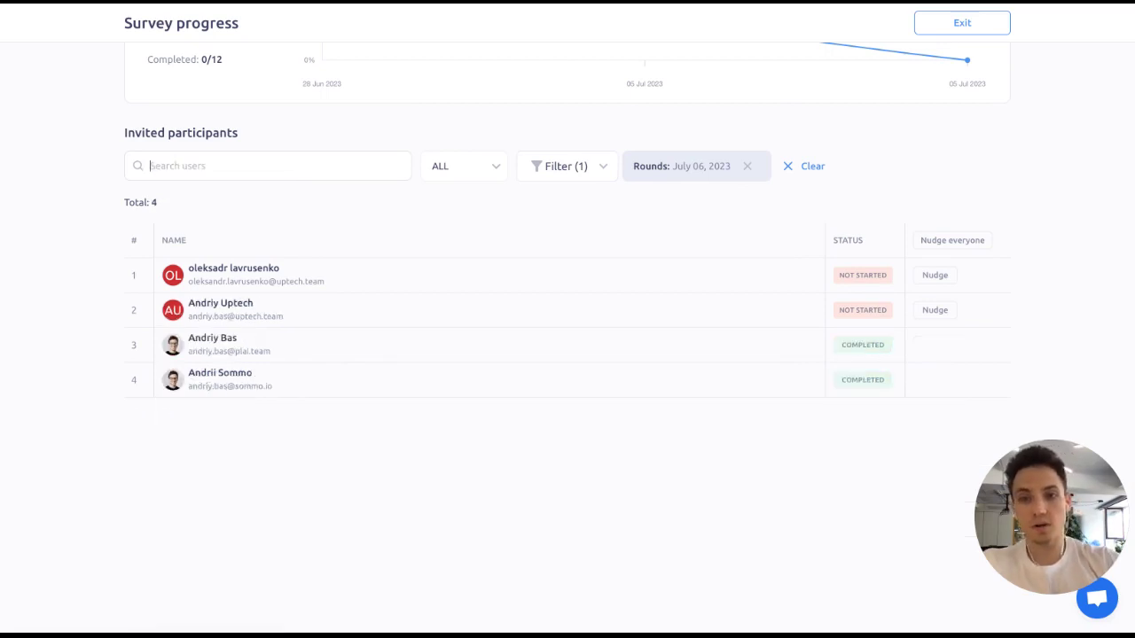
# Step: Examine the participation status options and the round and team filter choices for the invited participants without changing any
pyautogui.click(494, 168)
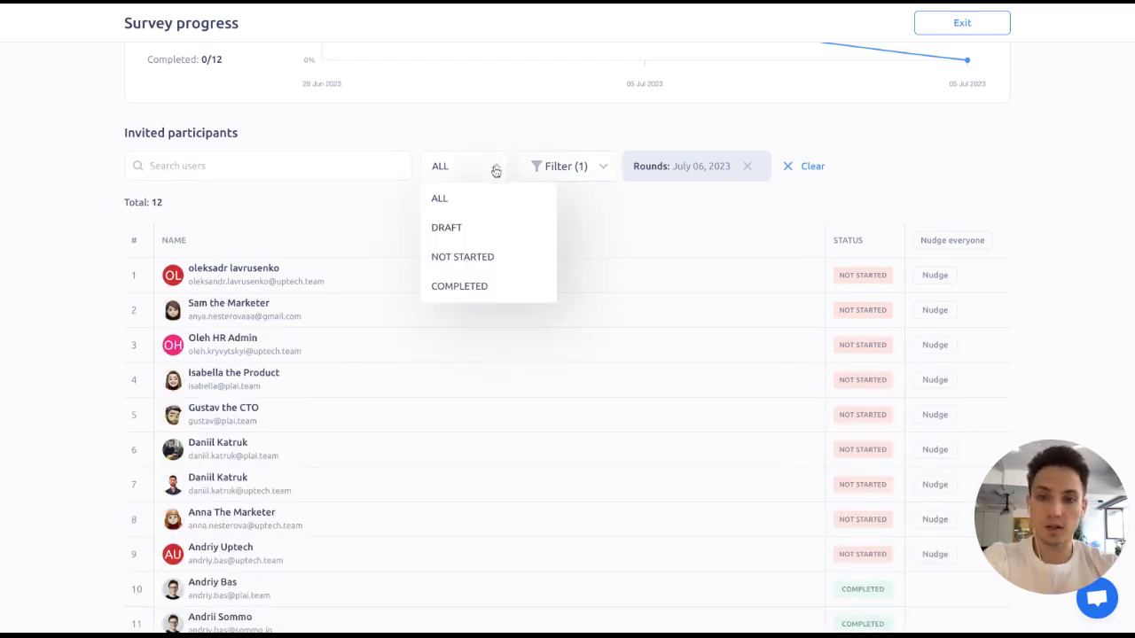
pyautogui.click(608, 208)
pyautogui.moveTo(623, 199)
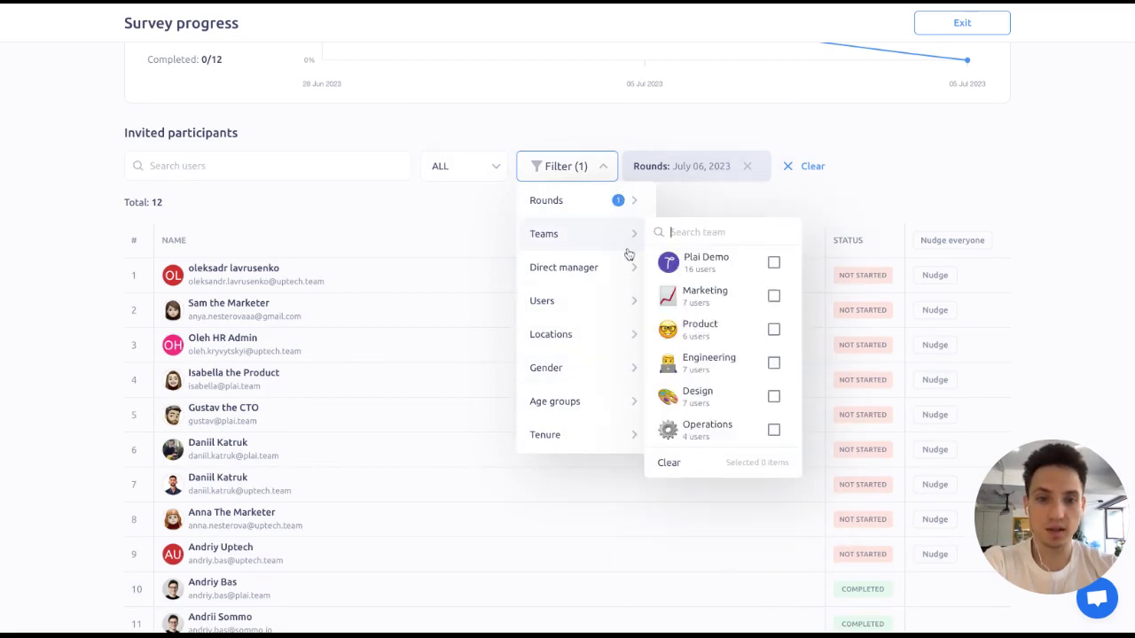
pyautogui.click(392, 225)
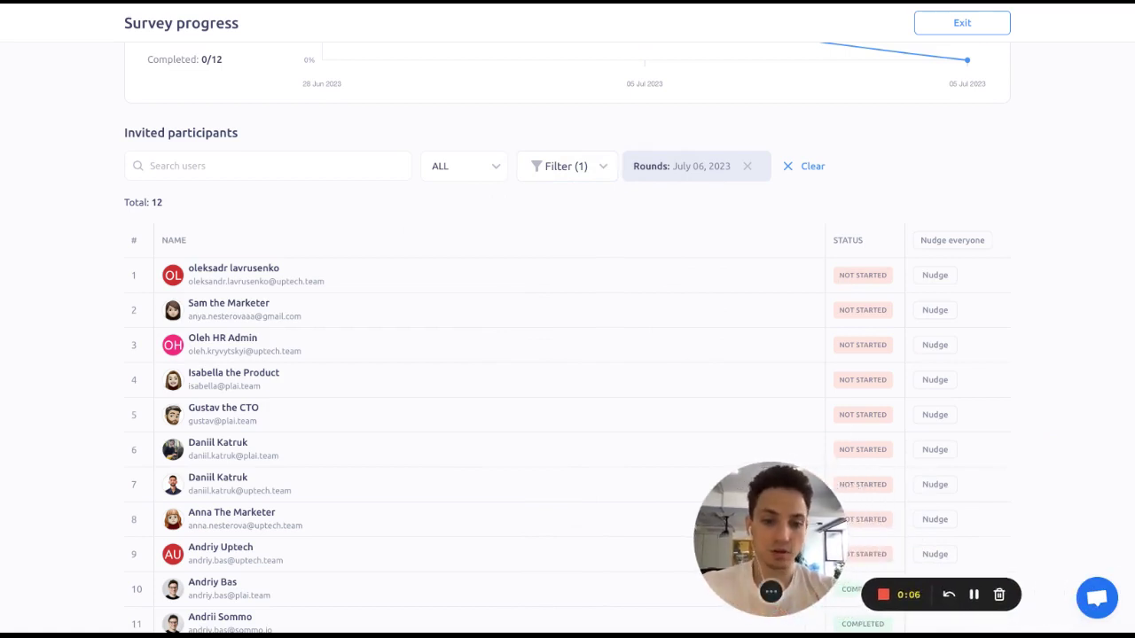
pyautogui.moveTo(745, 513); pyautogui.dragTo(58, 510)
pyautogui.scroll(5, 337, 439)
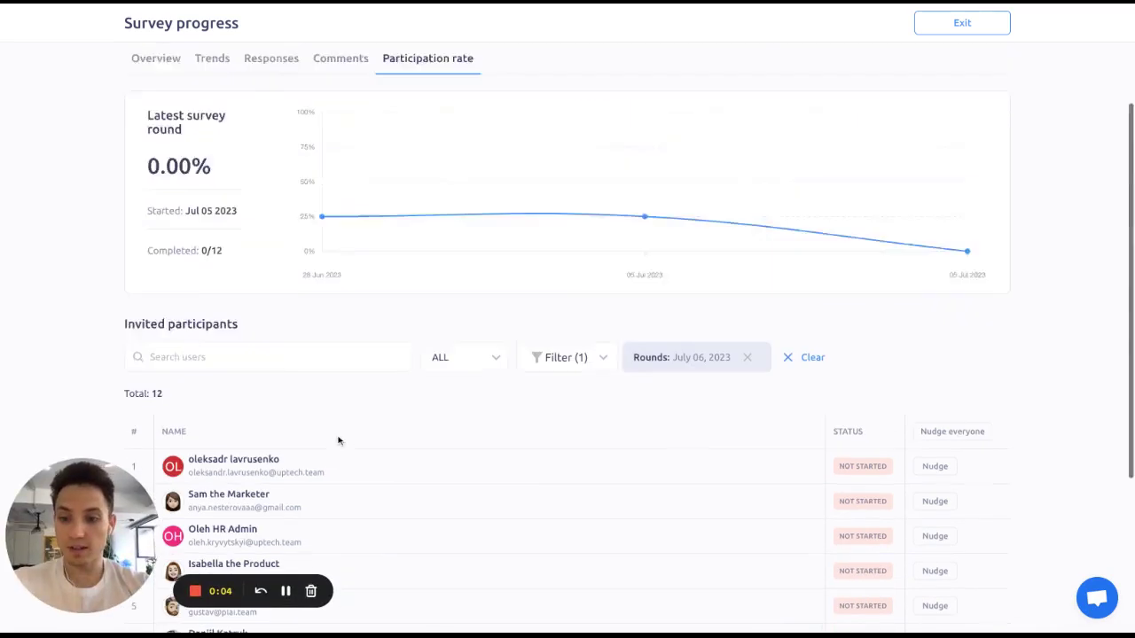